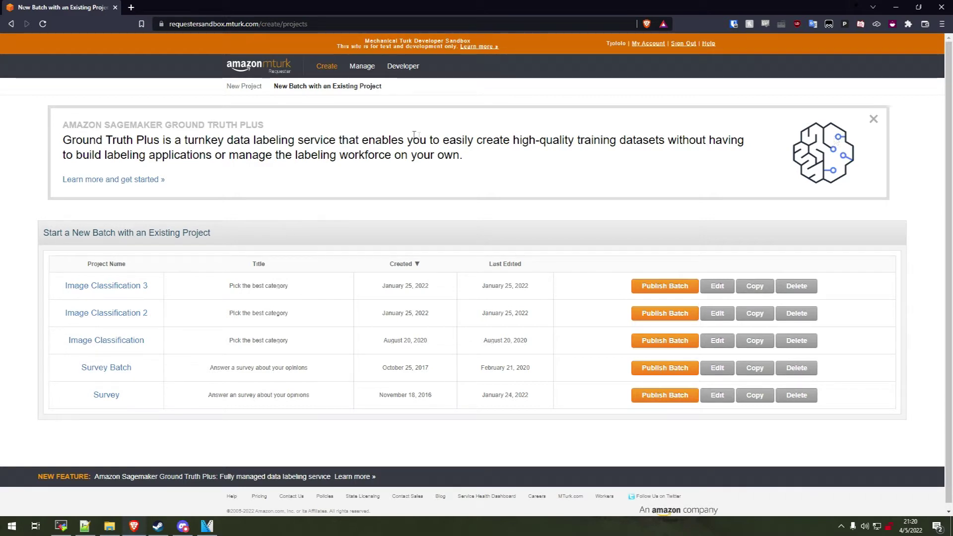
- Go to the Manage section and show the Qualification Types list
{"action": "left_click", "coordinate": [368, 68]}
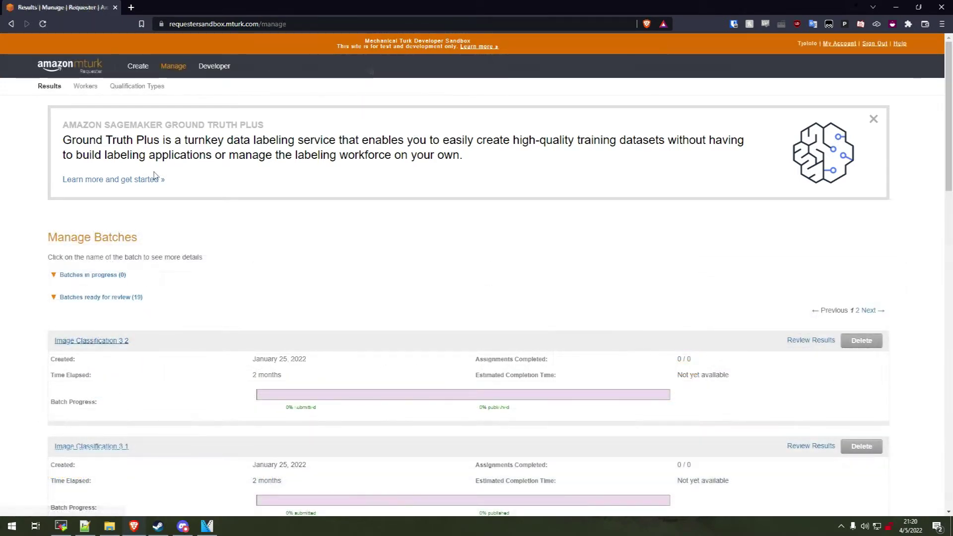
{"action": "left_click", "coordinate": [127, 87]}
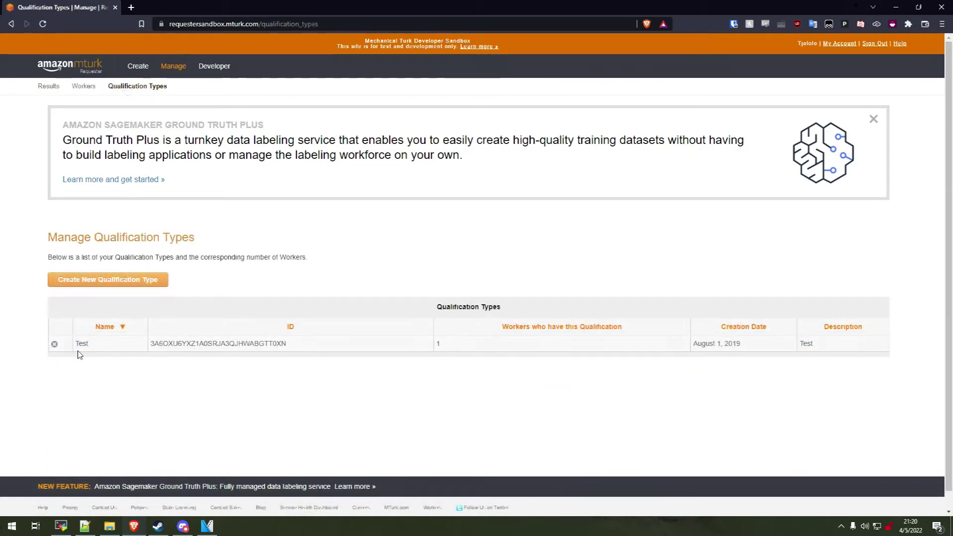
- Create qualification type 'BatchQual' with description 'Qualification for batch assignment'
{"action": "left_click", "coordinate": [116, 281]}
{"action": "left_click", "coordinate": [414, 151]}
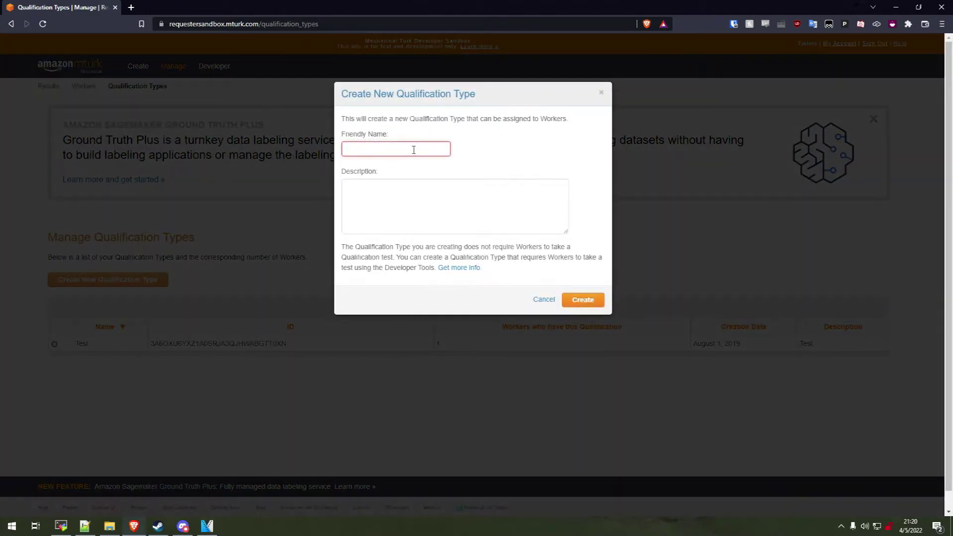
{"action": "type", "text": "BatchQual"}
{"action": "left_click", "coordinate": [458, 216]}
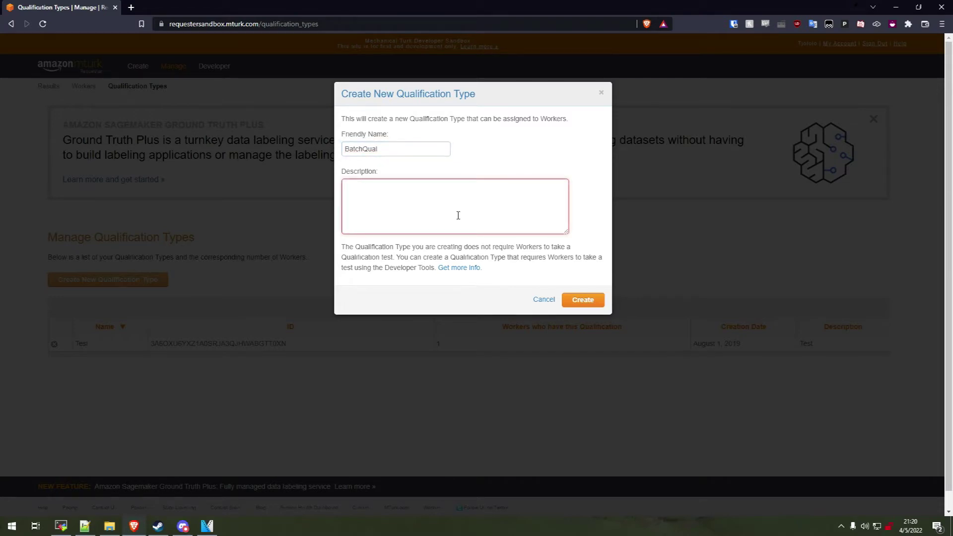
{"action": "type", "text": "Qualification for batch assignment"}
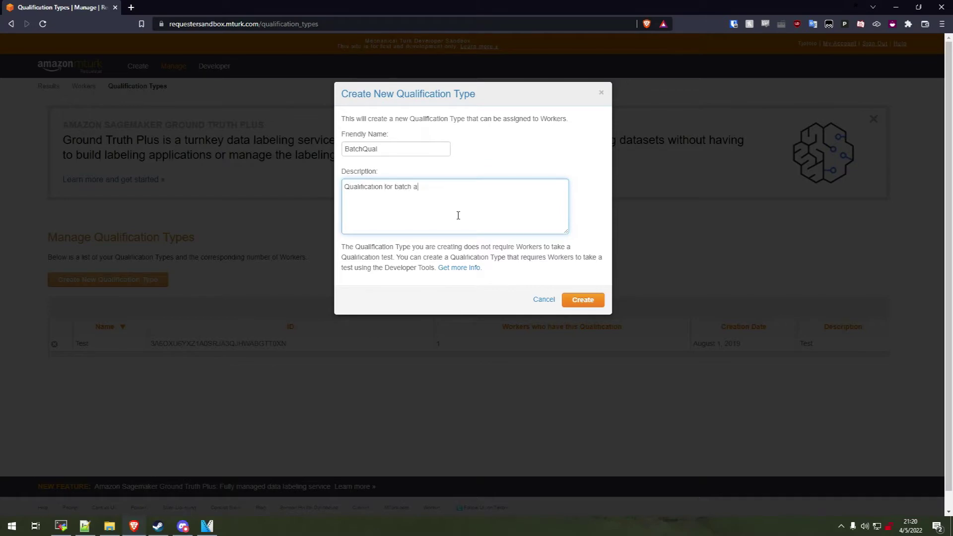
{"action": "left_click", "coordinate": [591, 302]}
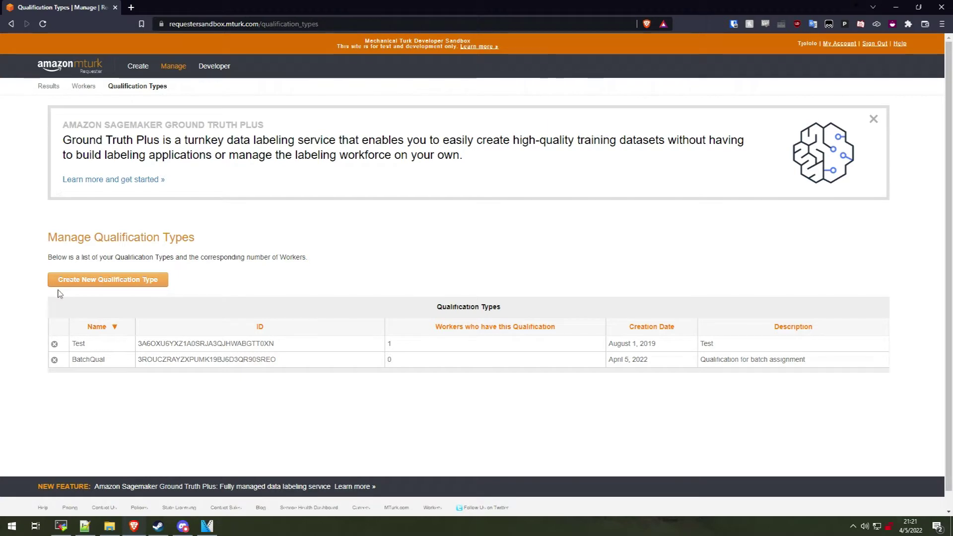
{"action": "left_click_drag", "start_coordinate": [70, 361], "coordinate": [124, 368]}
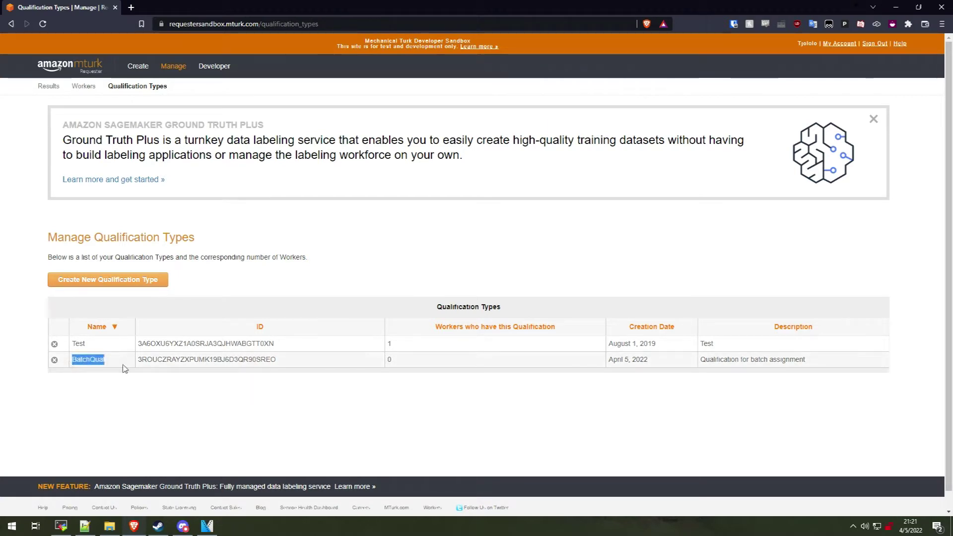
{"action": "right_click", "coordinate": [122, 367]}
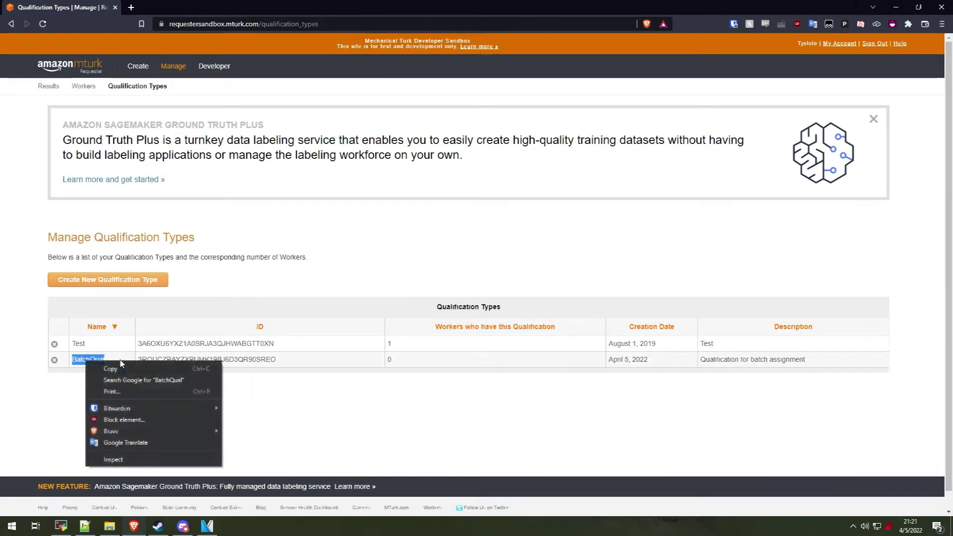
{"action": "left_click", "coordinate": [114, 370]}
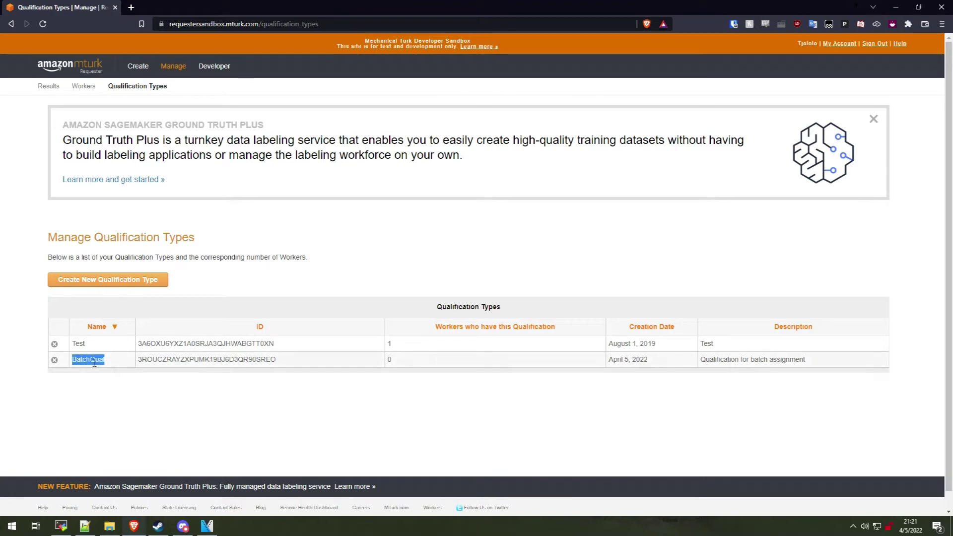
{"action": "left_click", "coordinate": [117, 354]}
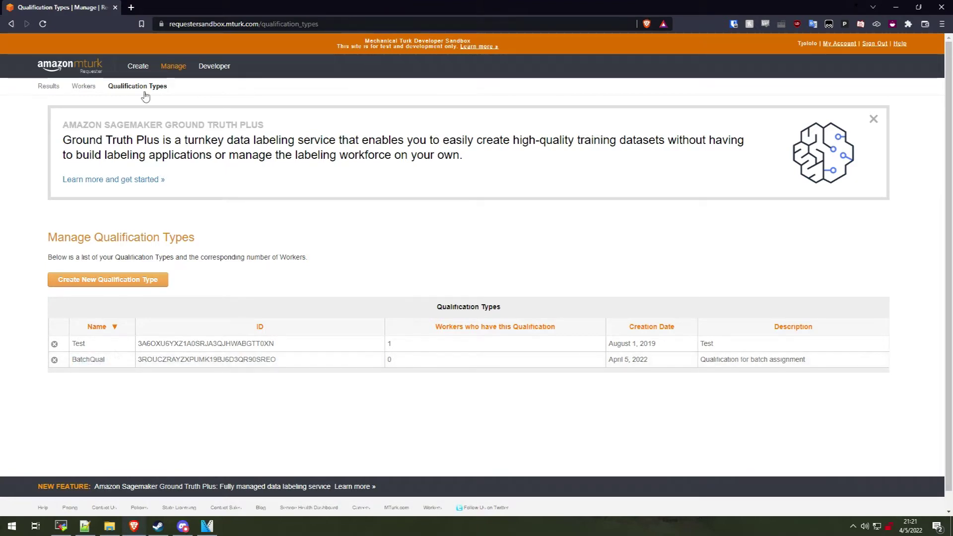
{"action": "left_click", "coordinate": [83, 87]}
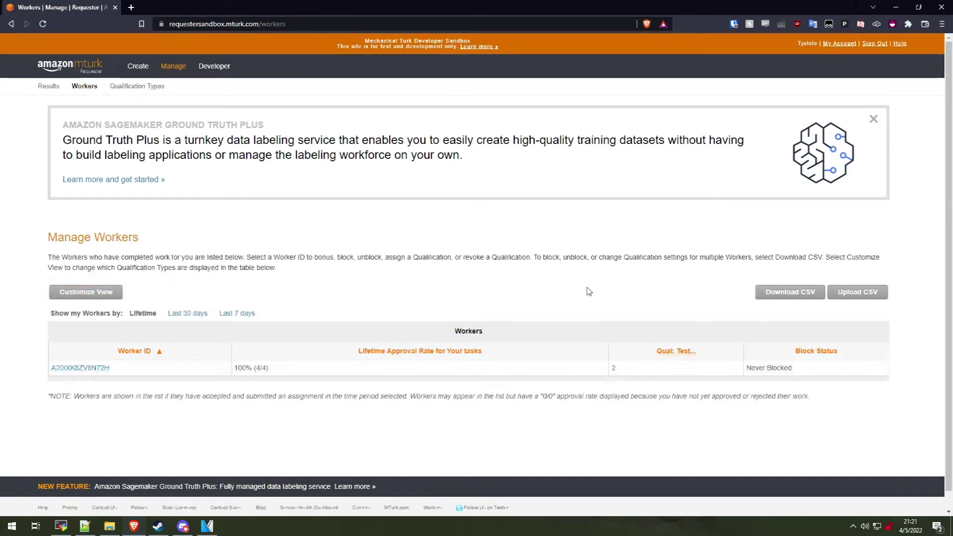
- Export the workers list as CSV and open the downloaded file in Excel
{"action": "left_click", "coordinate": [787, 289]}
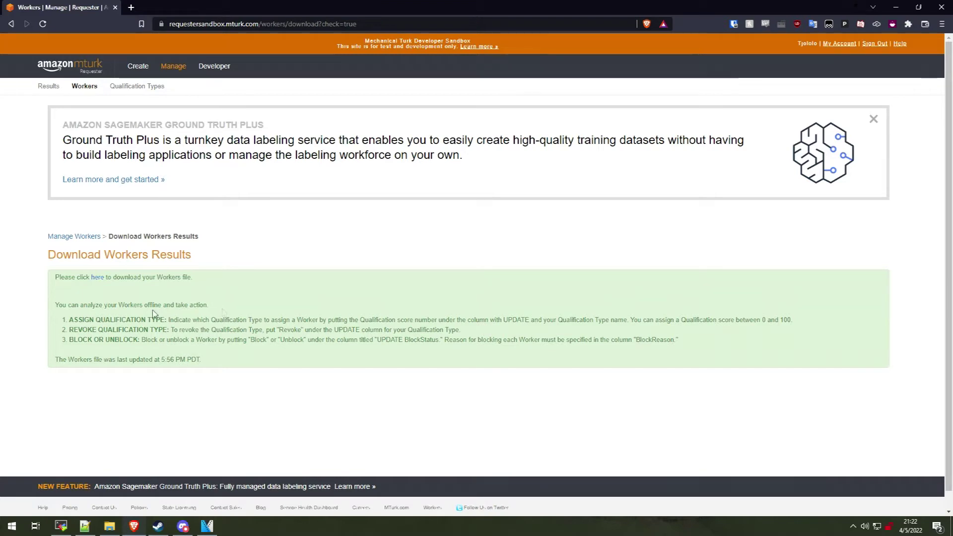
{"action": "left_click", "coordinate": [97, 278]}
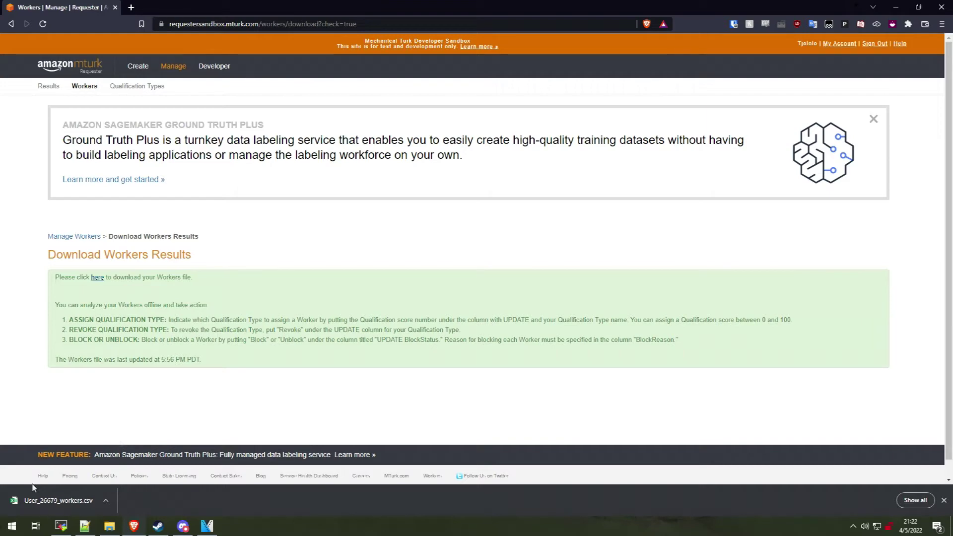
{"action": "left_click", "coordinate": [51, 502]}
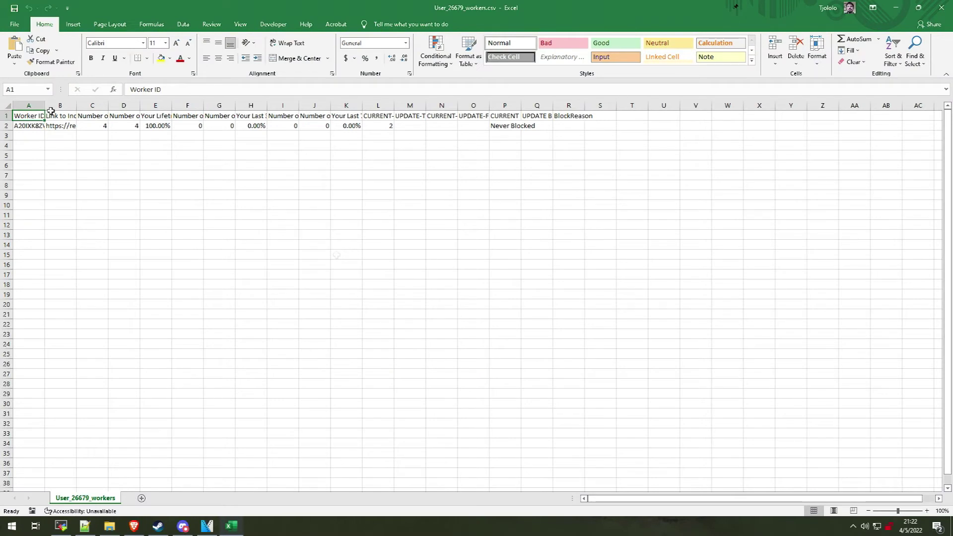
- Autofit column A and enter sample entries worker1, worker2, worker3 in A3:A5
{"action": "double_click", "coordinate": [45, 105]}
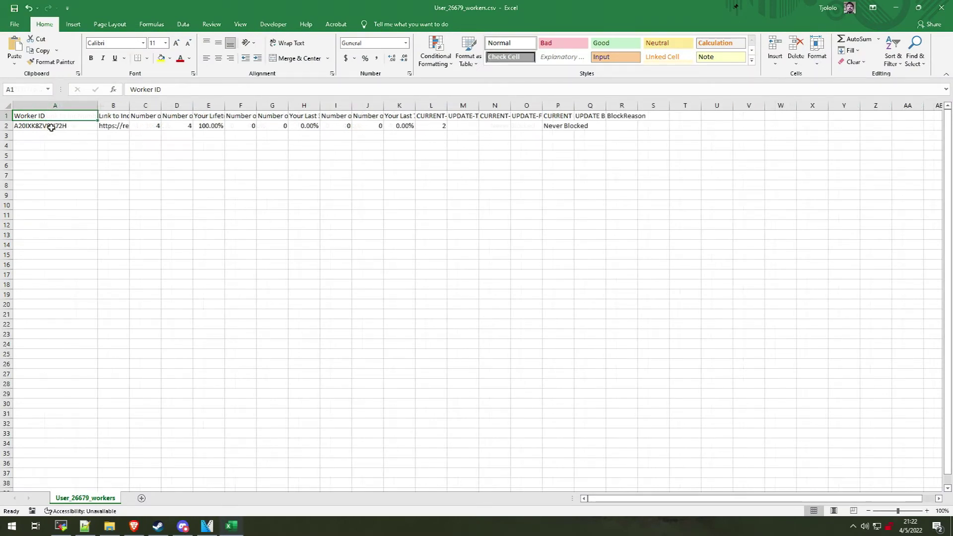
{"action": "left_click", "coordinate": [38, 136]}
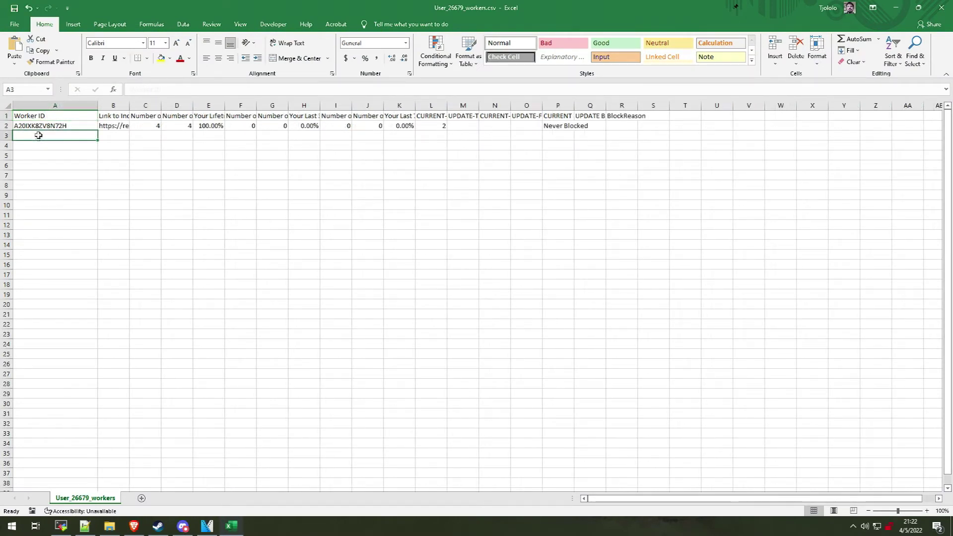
{"action": "type", "text": "worker1"}
{"action": "key", "text": "Return"}
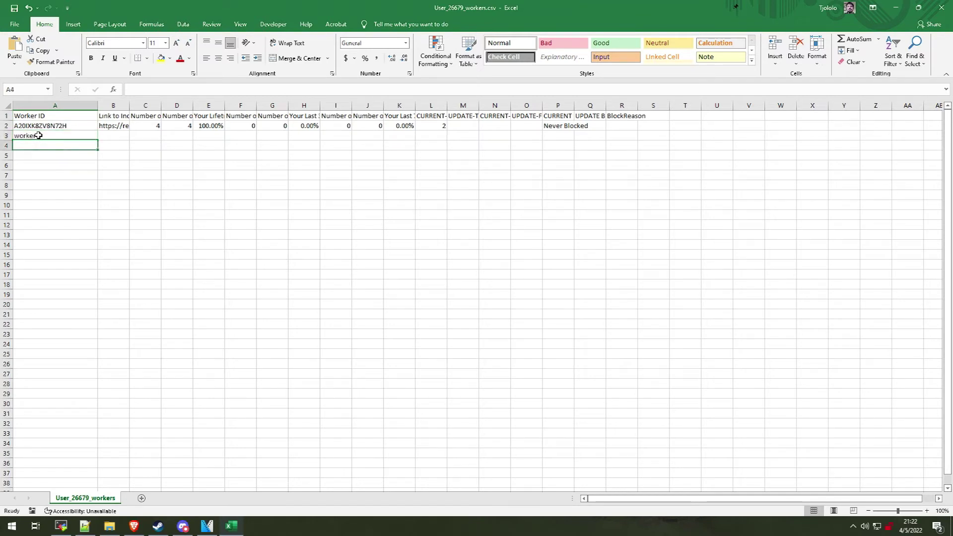
{"action": "type", "text": "worker2"}
{"action": "key", "text": "Return"}
{"action": "type", "text": "worker3"}
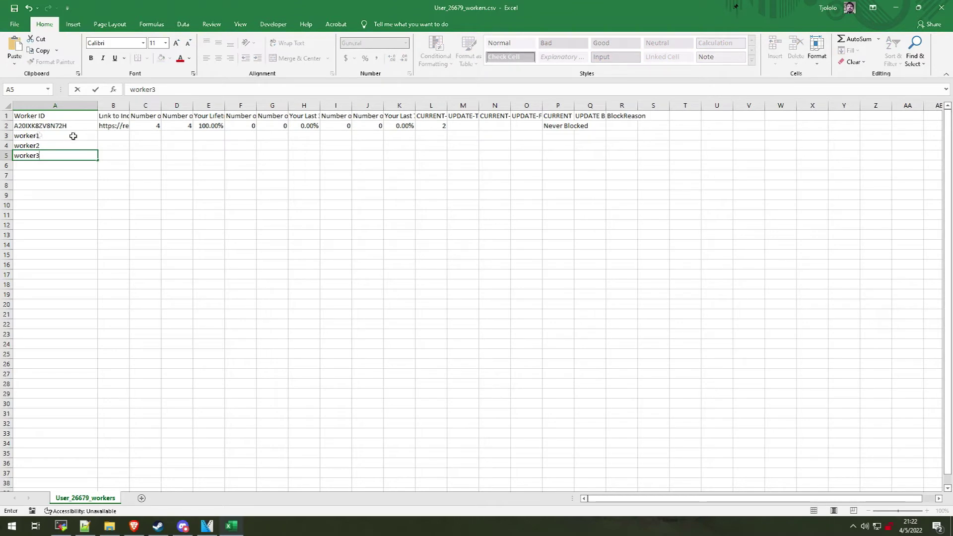
- Clear the sample worker entries and widen the CURRENT-Test column
{"action": "left_click_drag", "start_coordinate": [73, 136], "coordinate": [64, 154]}
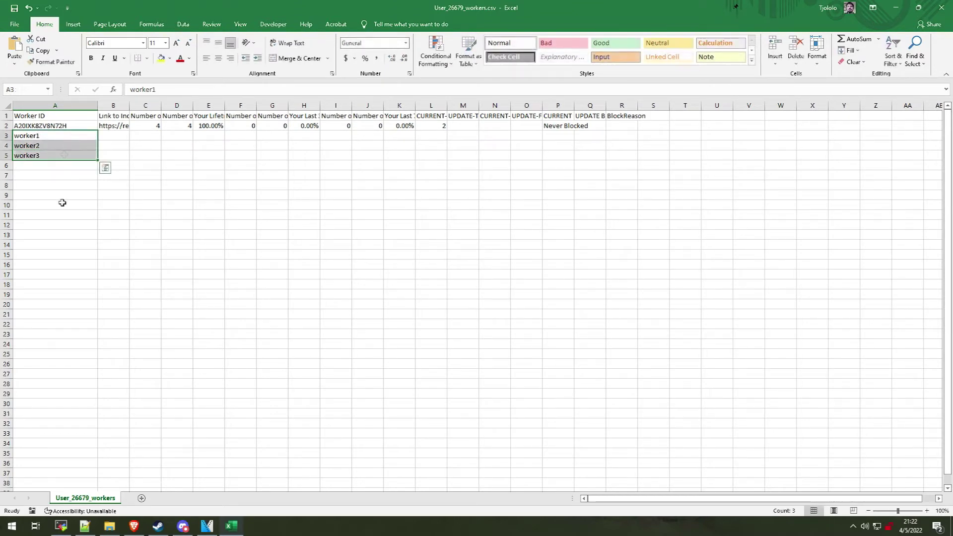
{"action": "key", "text": "Delete"}
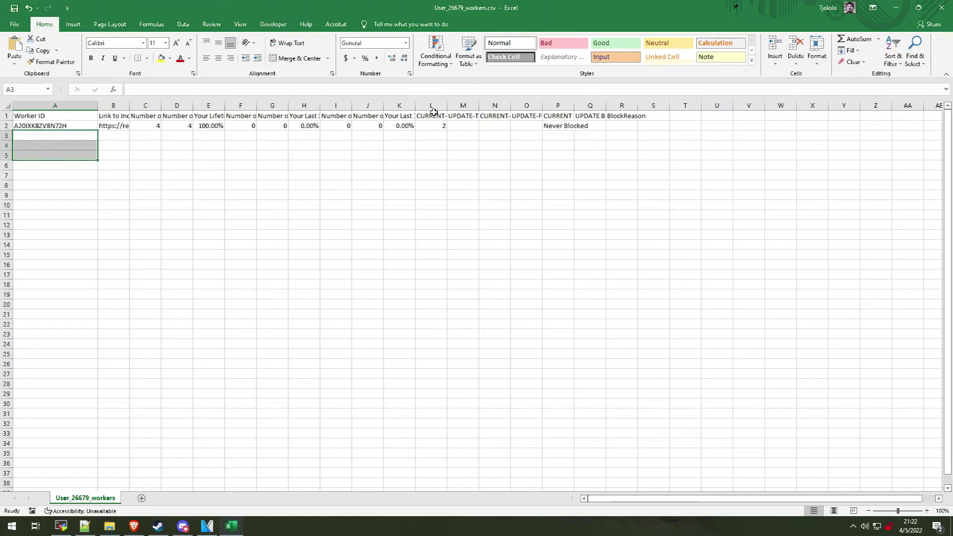
{"action": "left_click", "coordinate": [433, 105]}
{"action": "left_click_drag", "start_coordinate": [447, 106], "coordinate": [690, 103]}
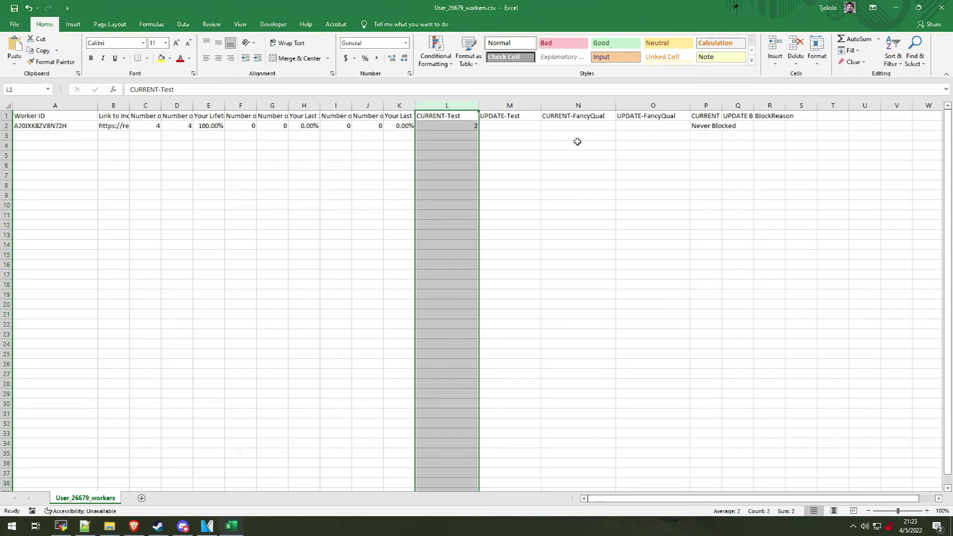
- Rename the headers to CURRENT-BatchQual and UPDATE-BatchQual
{"action": "left_click", "coordinate": [590, 117]}
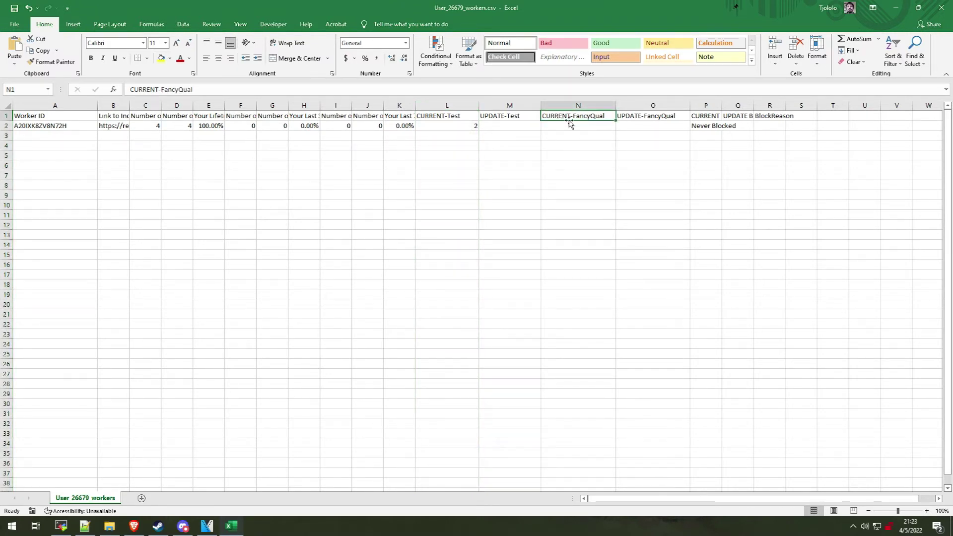
{"action": "double_click", "coordinate": [164, 90]}
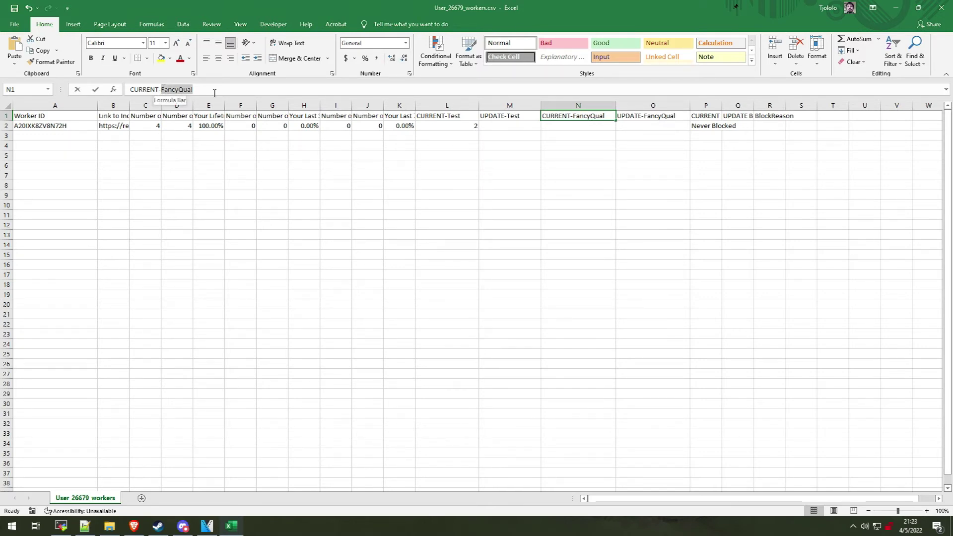
{"action": "type", "text": "BatchQual"}
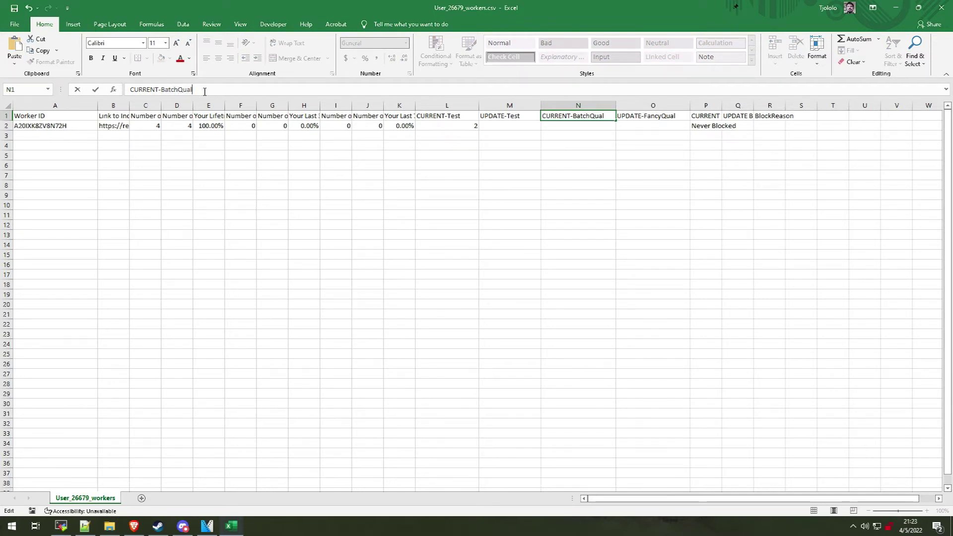
{"action": "key", "text": "Return"}
{"action": "left_click", "coordinate": [623, 119]}
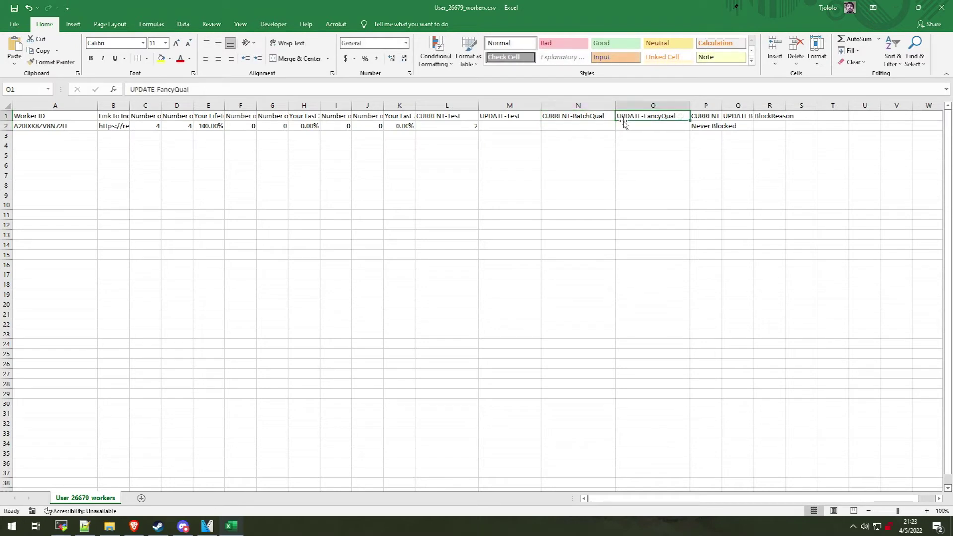
{"action": "double_click", "coordinate": [157, 90]}
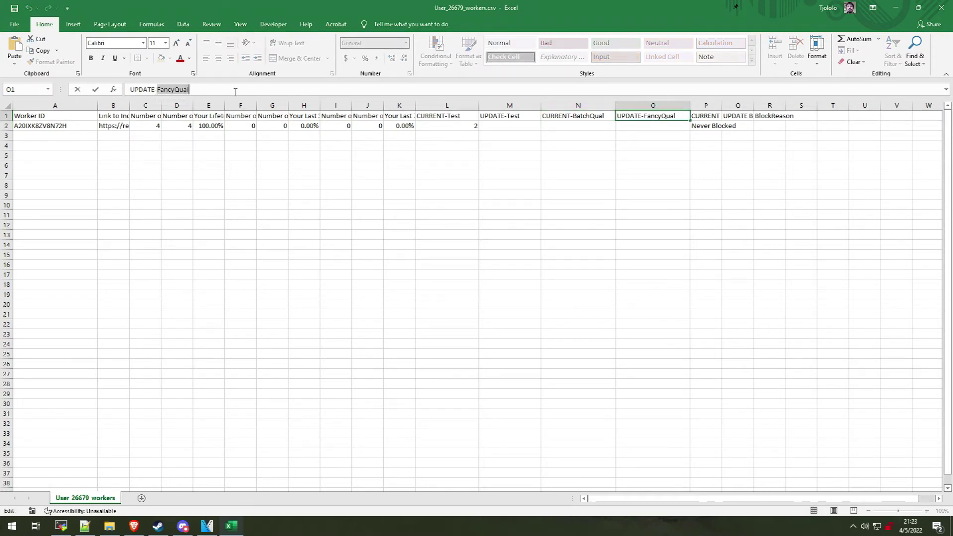
{"action": "type", "text": "BatchQual"}
{"action": "key", "text": "Return"}
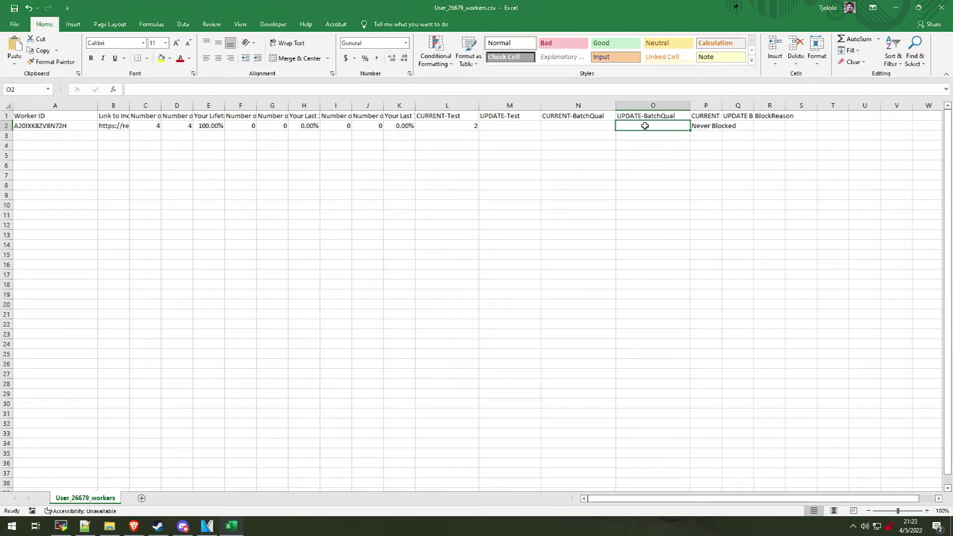
- Enter a BatchQual score of 100 in cell O2
{"action": "type", "text": "100"}
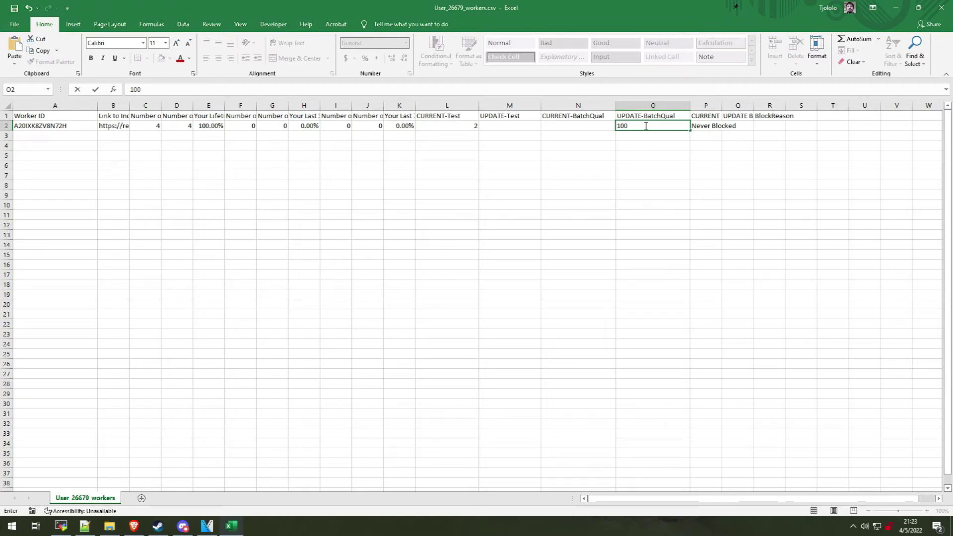
{"action": "key", "text": "Return"}
{"action": "left_click", "coordinate": [646, 126]}
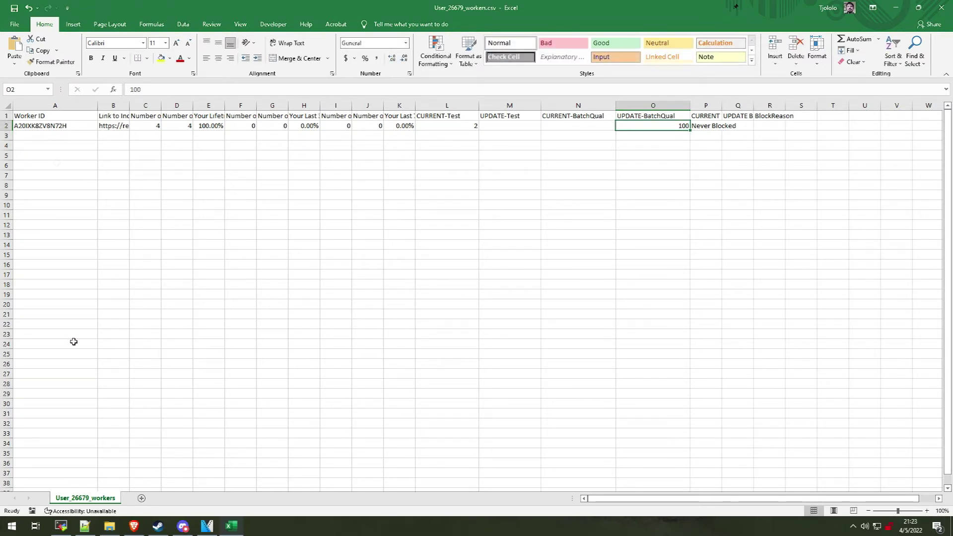
- Save the file in CSV format and close Excel
{"action": "left_click", "coordinate": [14, 8]}
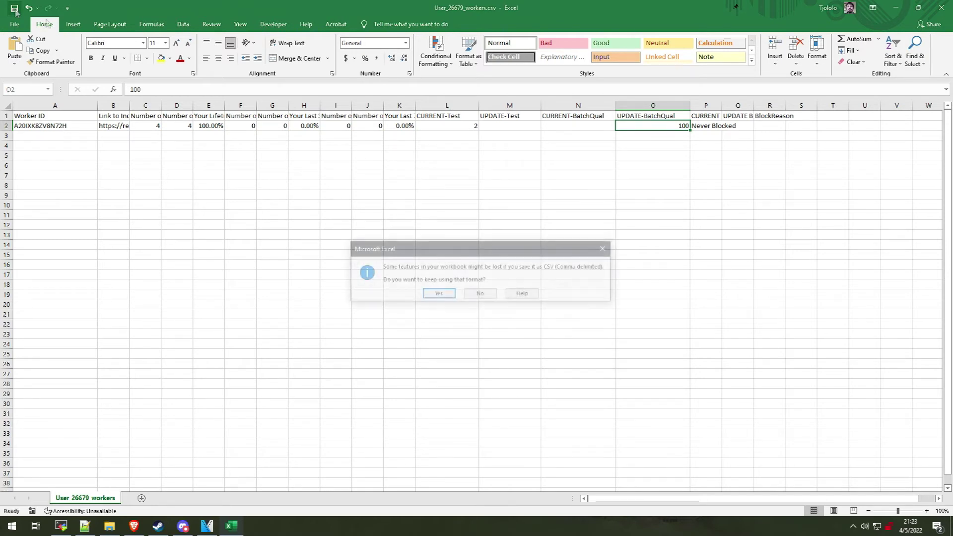
{"action": "left_click", "coordinate": [446, 294]}
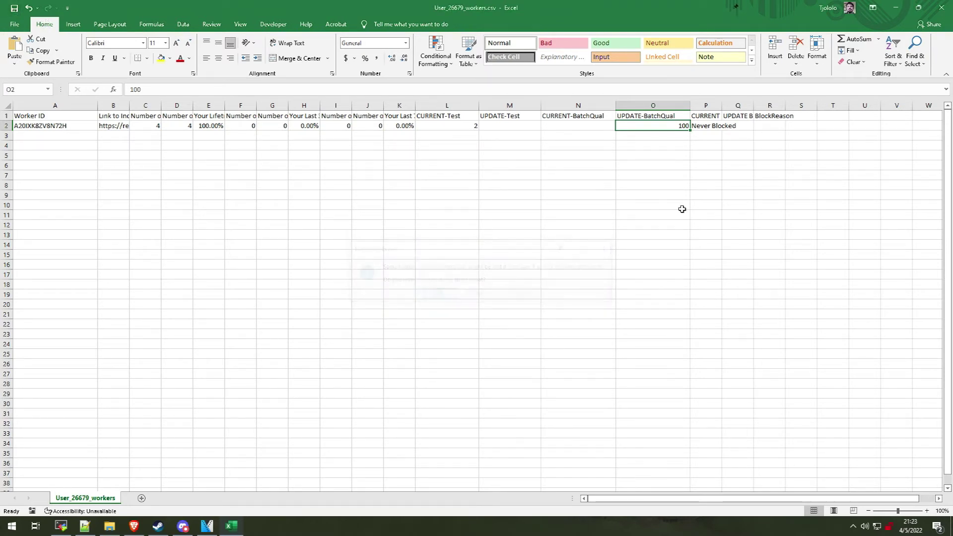
{"action": "left_click", "coordinate": [944, 7]}
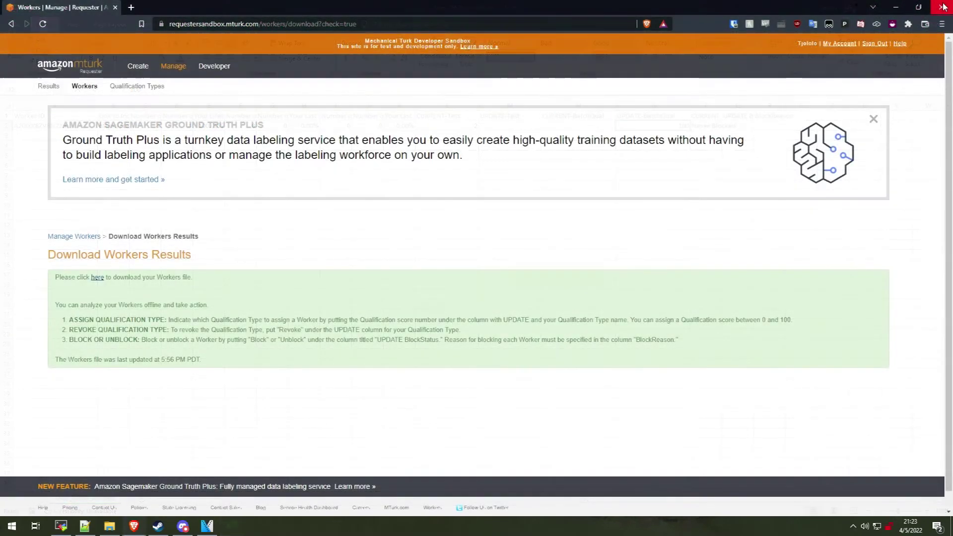
- Upload User_26679_workers.csv from the Manage Workers page
{"action": "left_click", "coordinate": [85, 87]}
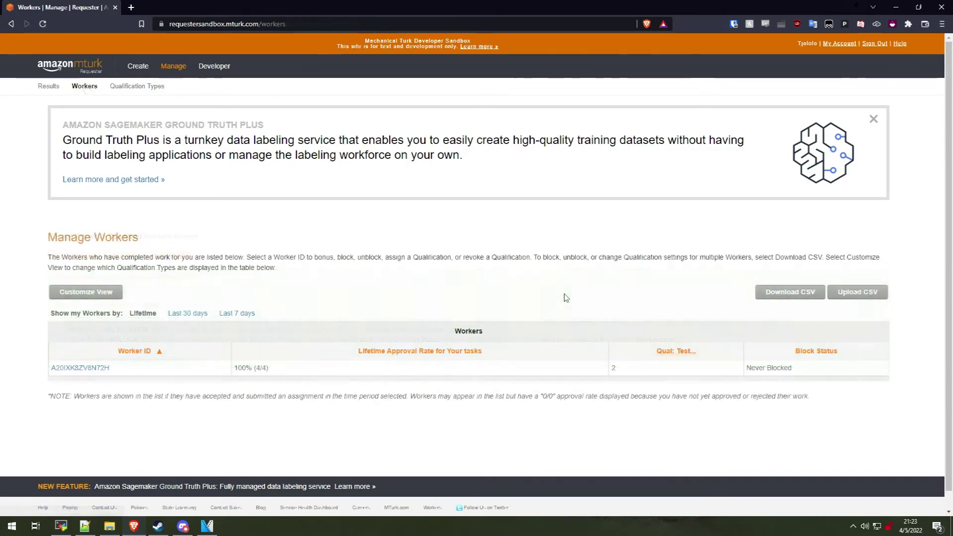
{"action": "left_click", "coordinate": [882, 297]}
{"action": "left_click", "coordinate": [364, 252]}
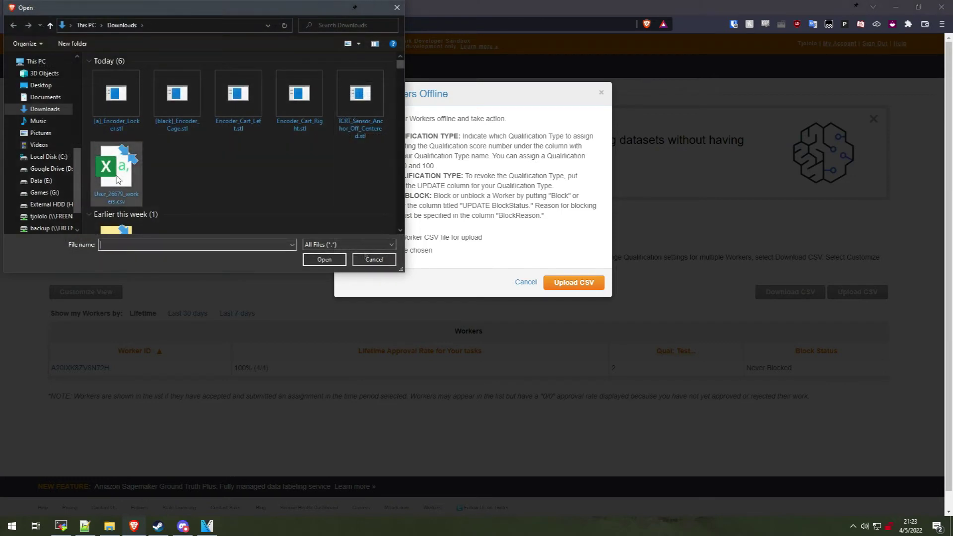
{"action": "left_click", "coordinate": [119, 180]}
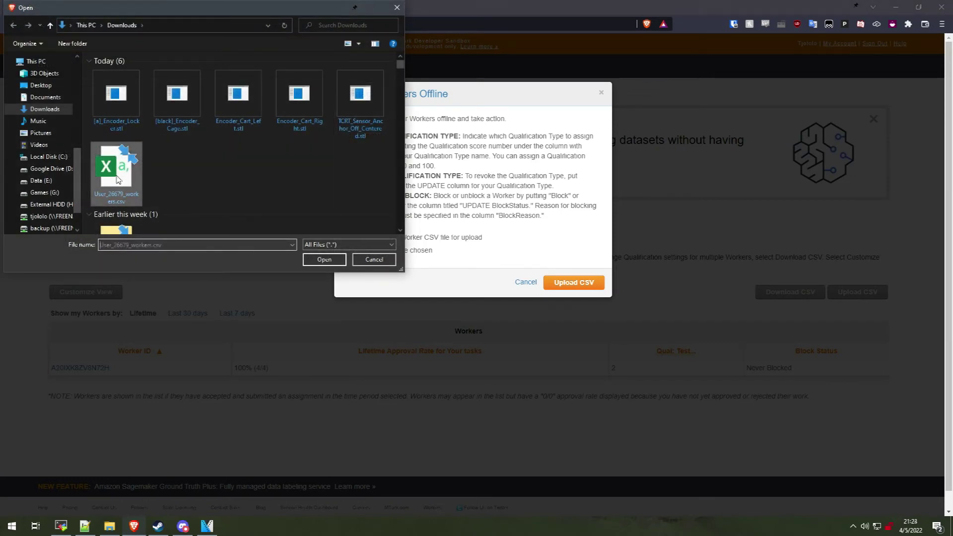
{"action": "left_click", "coordinate": [324, 260]}
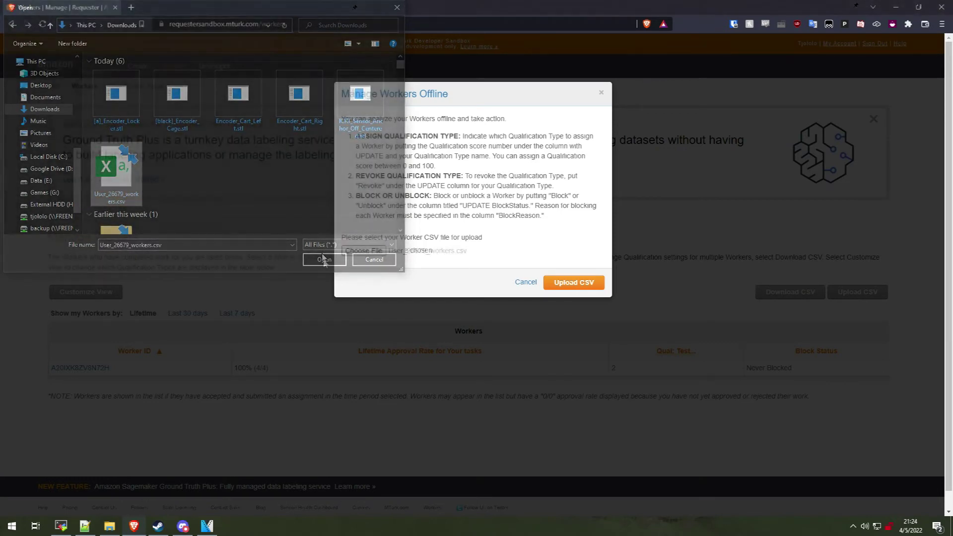
{"action": "left_click", "coordinate": [574, 282]}
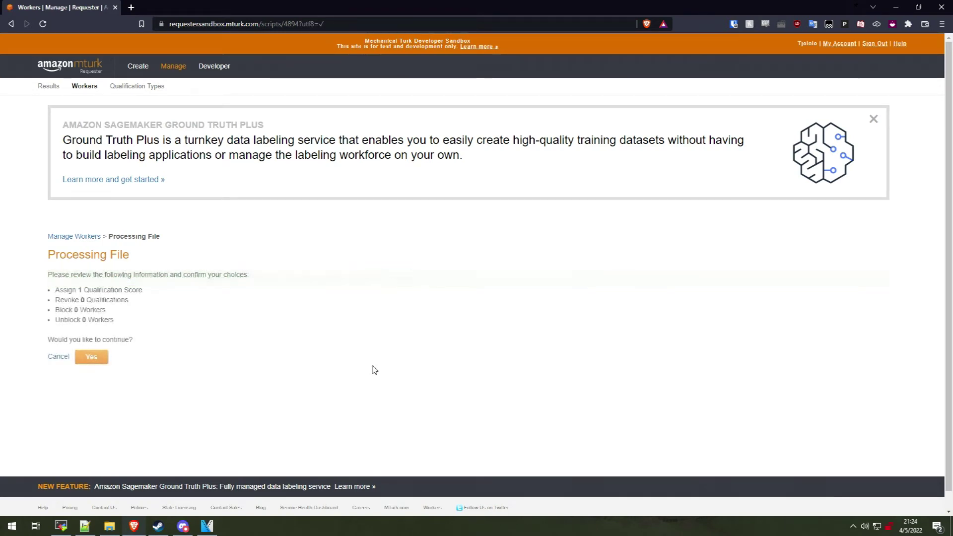
- Confirm assigning the 1 qualification score and open the worker's details page
{"action": "left_click_drag", "start_coordinate": [55, 290], "coordinate": [139, 291]}
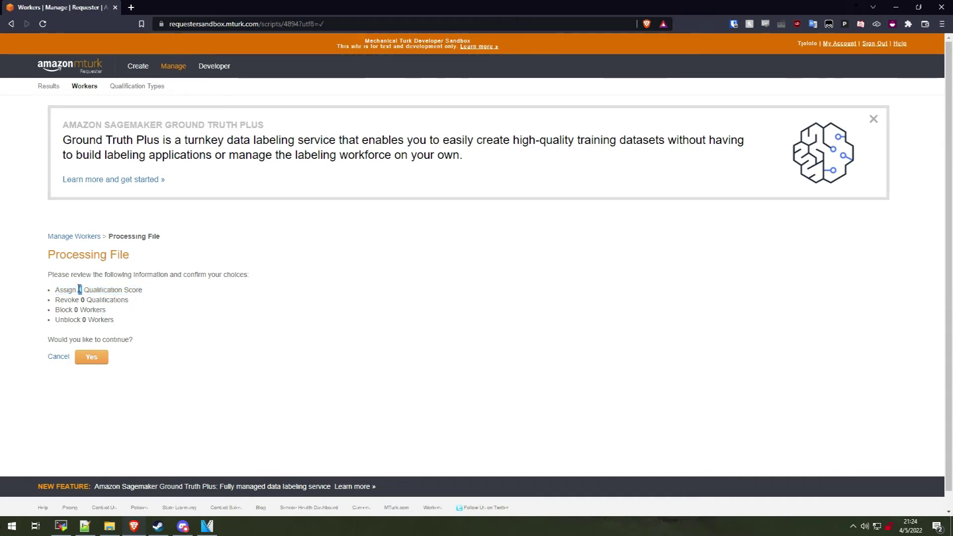
{"action": "left_click", "coordinate": [92, 357]}
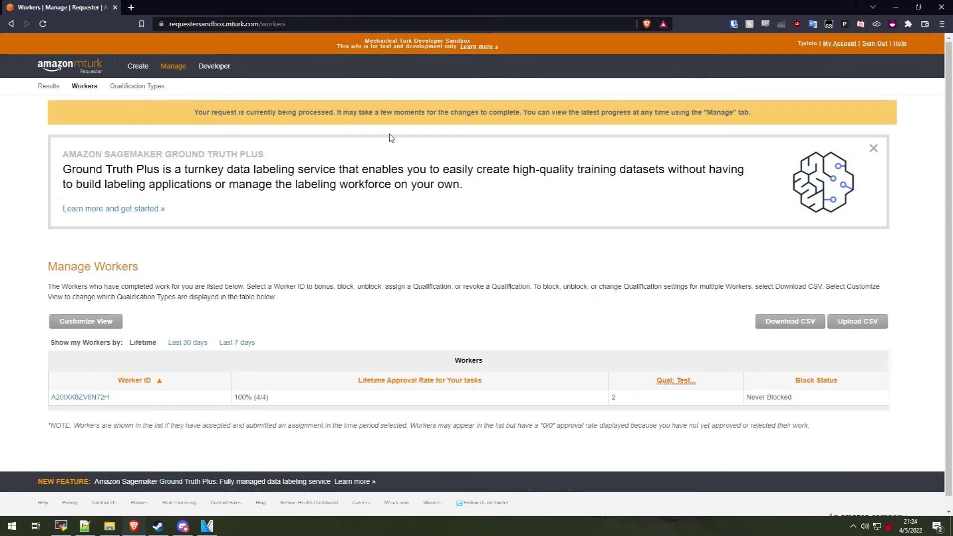
{"action": "left_click", "coordinate": [92, 401]}
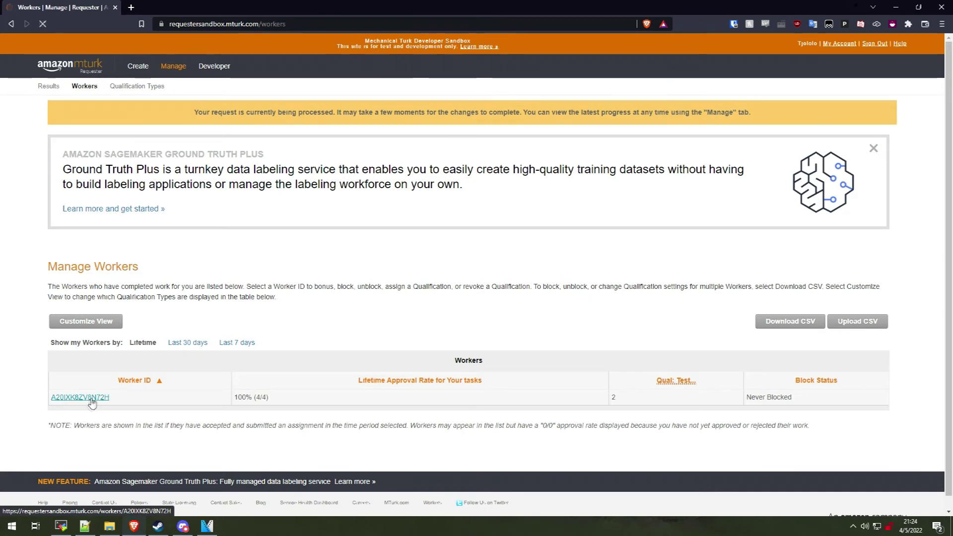
{"action": "scroll", "coordinate": [221, 411], "scroll_direction": "down", "scroll_amount": 3}
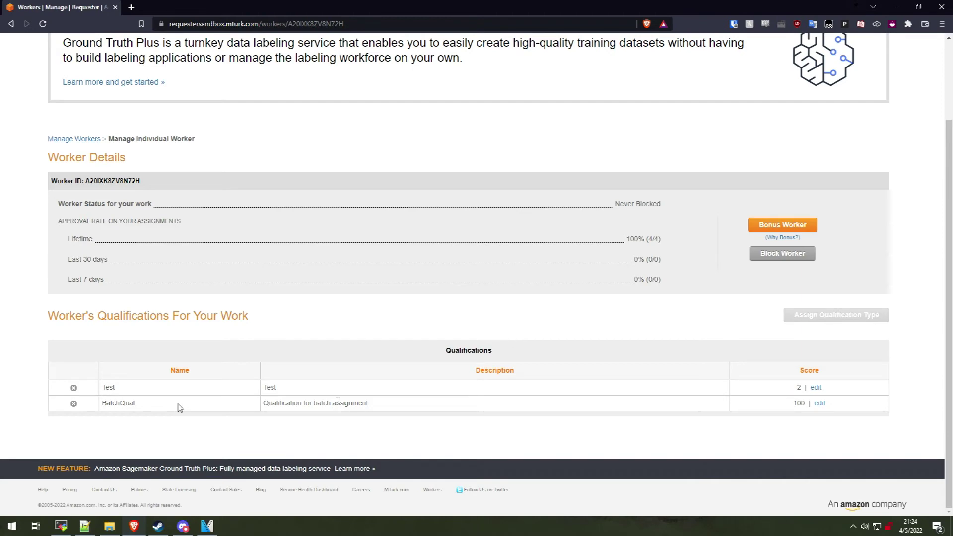
{"action": "scroll", "coordinate": [180, 408], "scroll_direction": "up", "scroll_amount": 3}
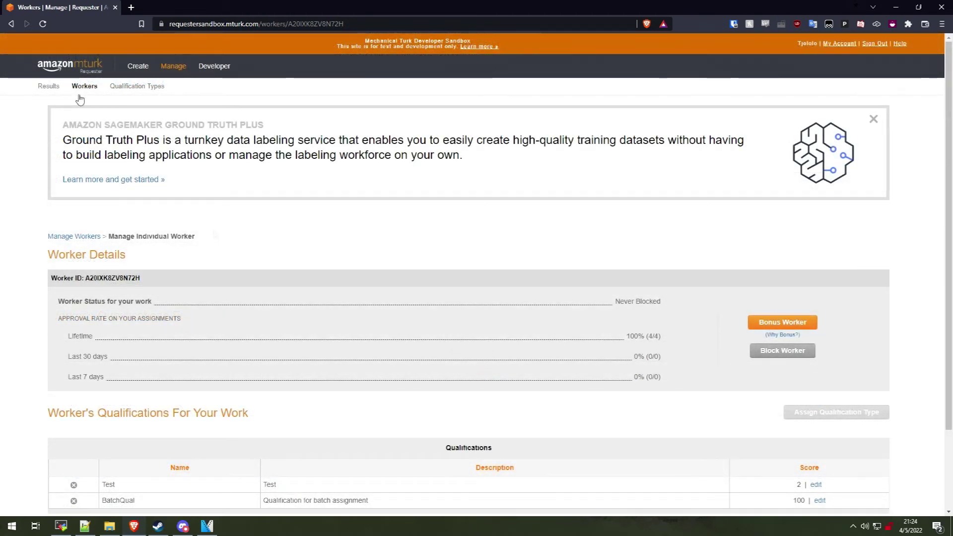
{"action": "left_click", "coordinate": [82, 90]}
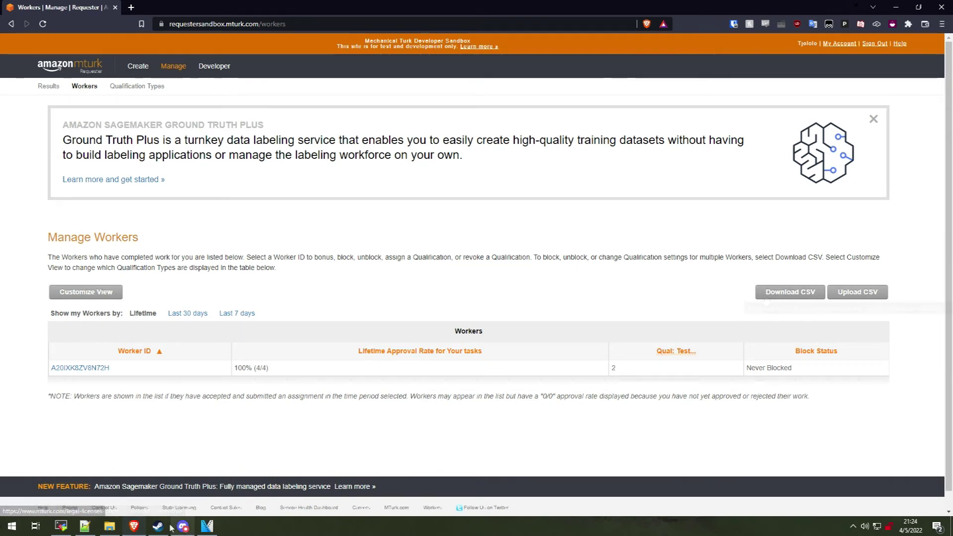
{"action": "mouse_move", "coordinate": [85, 530]}
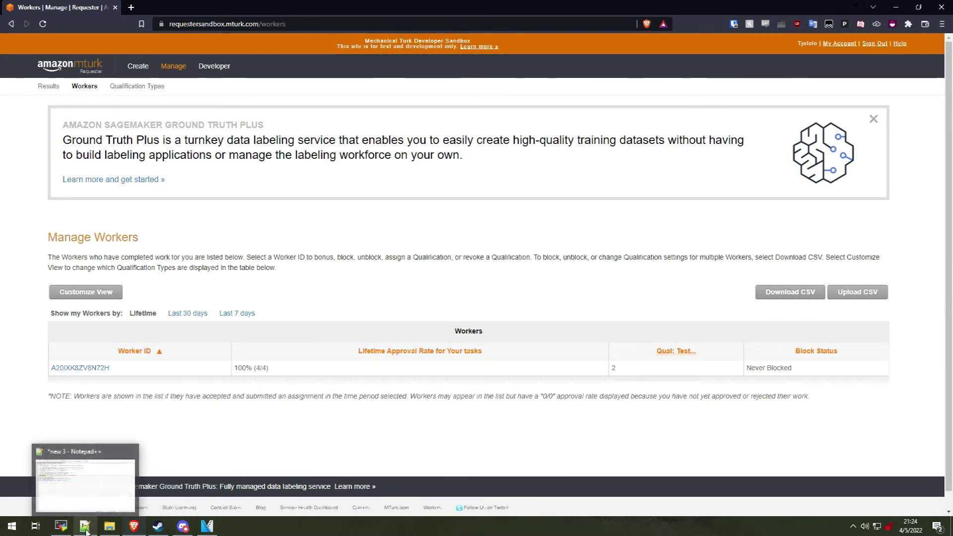
- Open the workers CSV from Downloads and widen columns N and O
{"action": "left_click", "coordinate": [116, 527]}
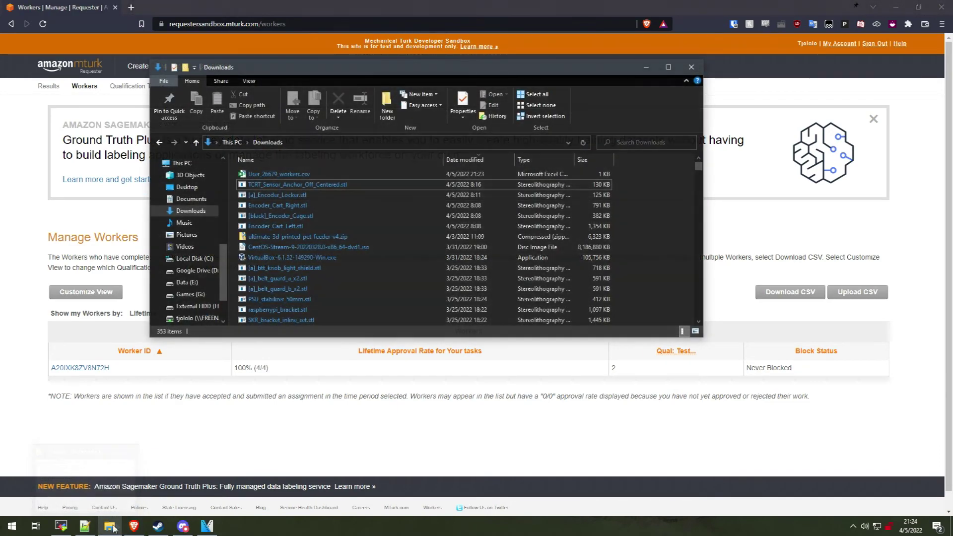
{"action": "double_click", "coordinate": [282, 176]}
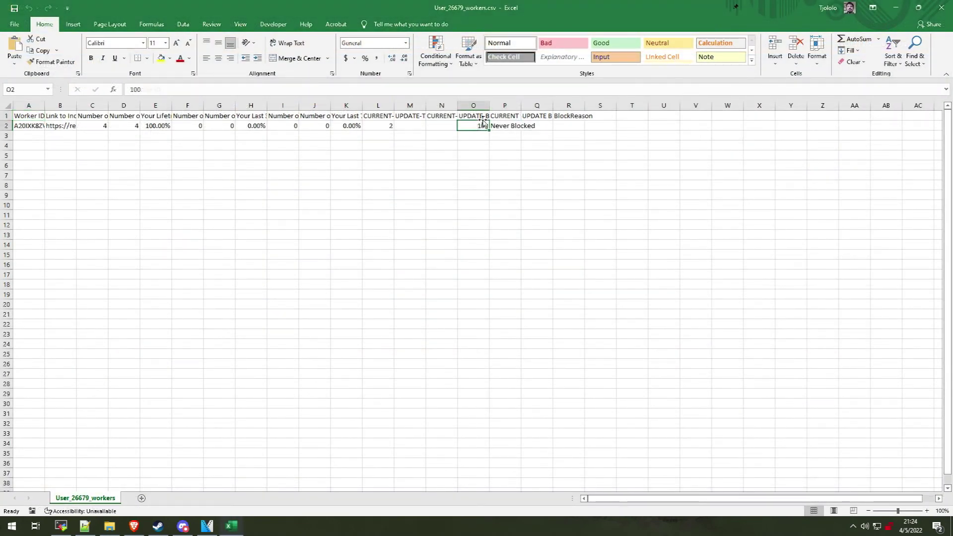
{"action": "left_click_drag", "start_coordinate": [539, 104], "coordinate": [538, 103]}
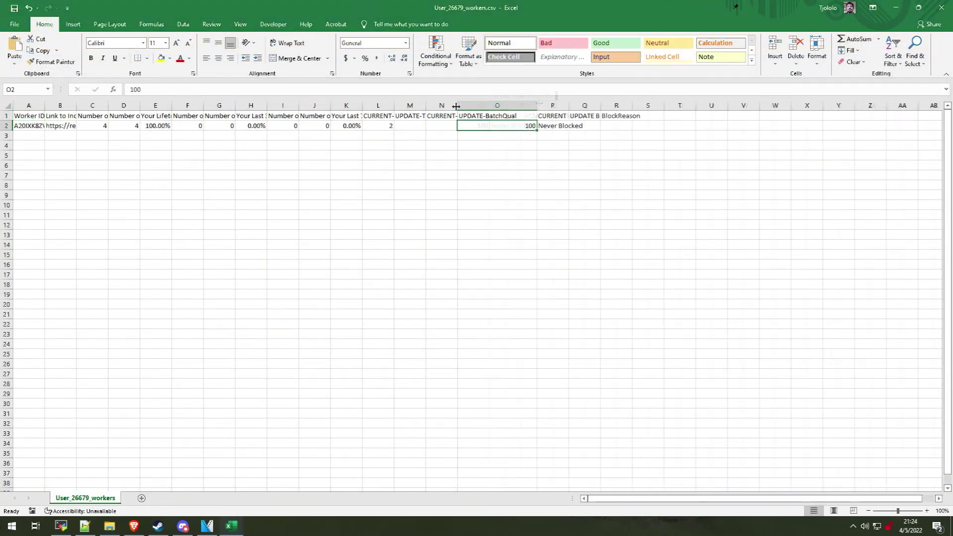
{"action": "double_click", "coordinate": [458, 105]}
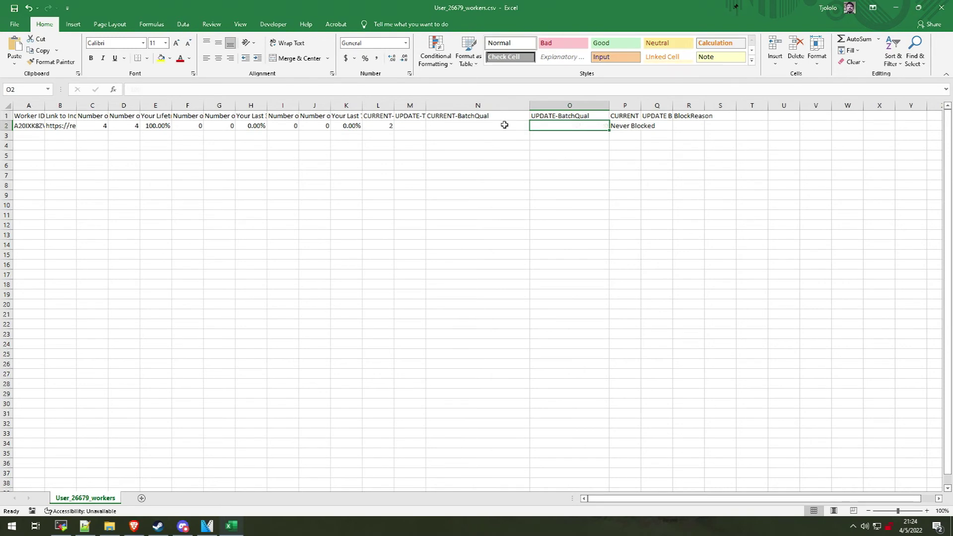
- Enter 100 in N2 and Revoke in O2, then restore down the Excel window
{"action": "left_click", "coordinate": [502, 125]}
{"action": "type", "text": "1"}
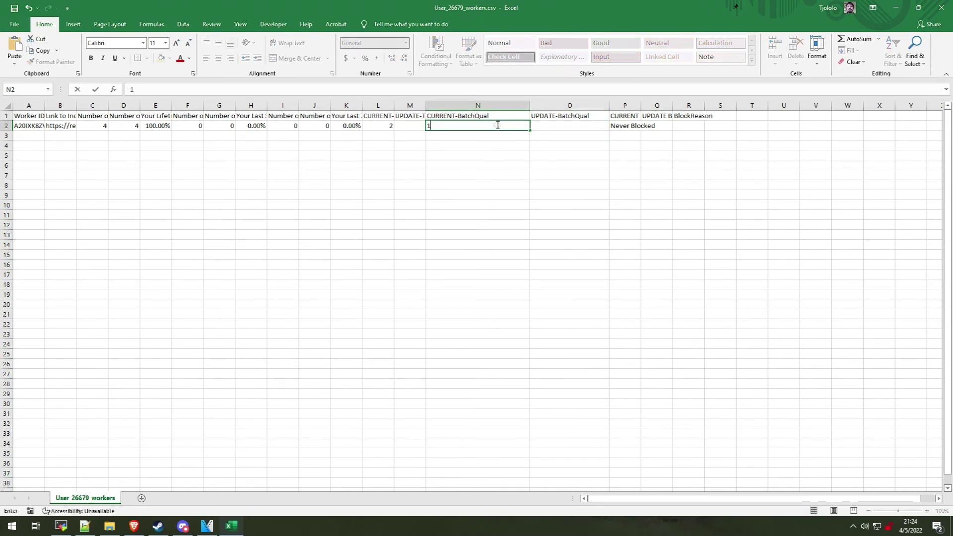
{"action": "type", "text": "00"}
{"action": "left_click", "coordinate": [556, 128]}
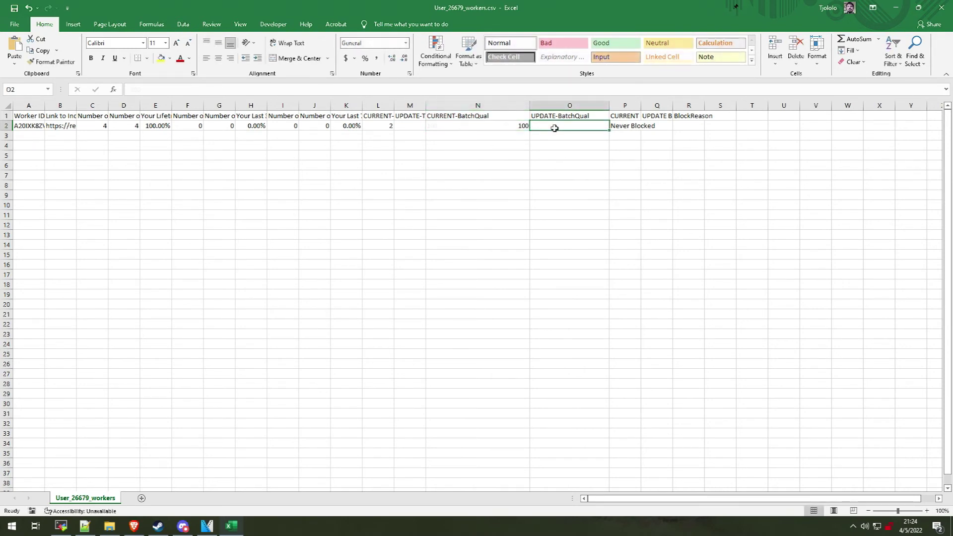
{"action": "type", "text": "R"}
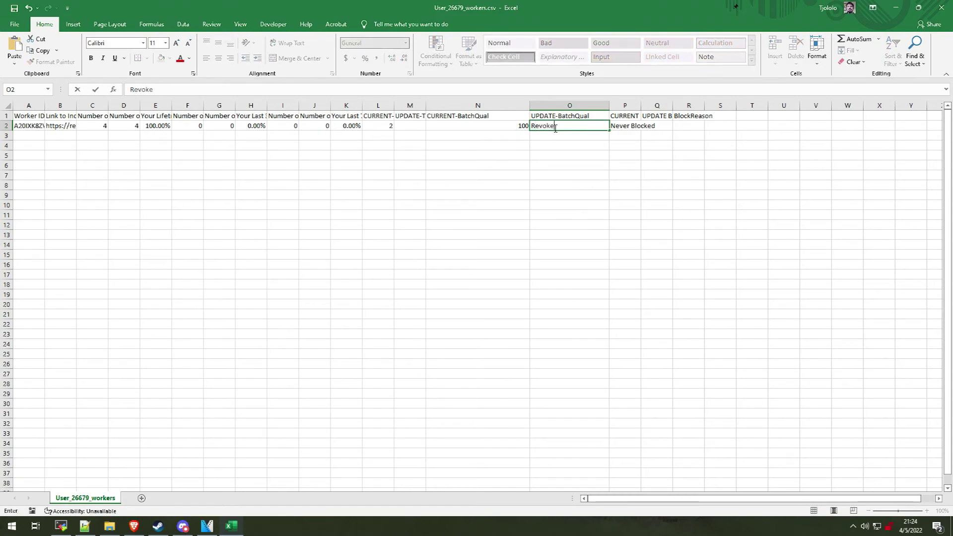
{"action": "type", "text": "evoke"}
{"action": "key", "text": "super+Down"}
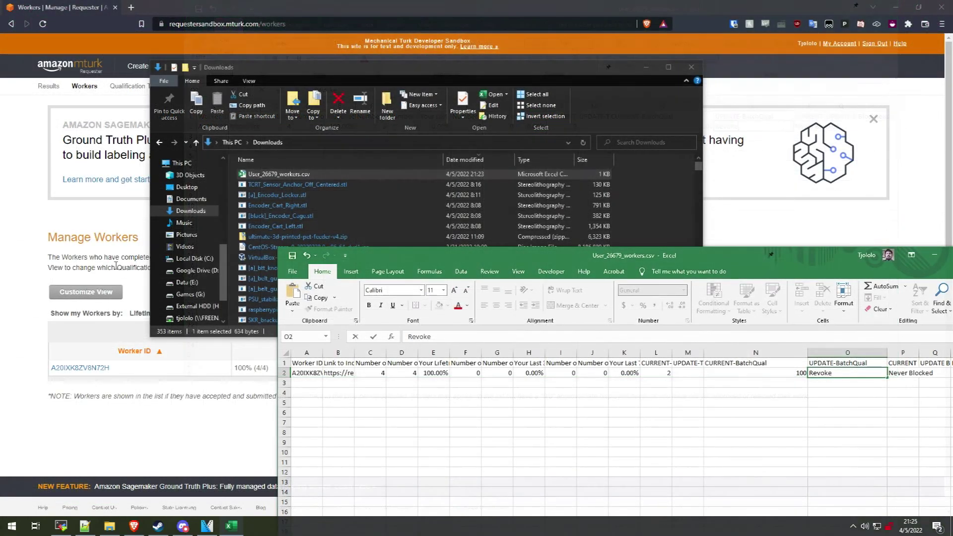
{"action": "left_click", "coordinate": [115, 266]}
- Read the revoke instructions on Download Workers Results, then return to the CSV
{"action": "left_click", "coordinate": [797, 294]}
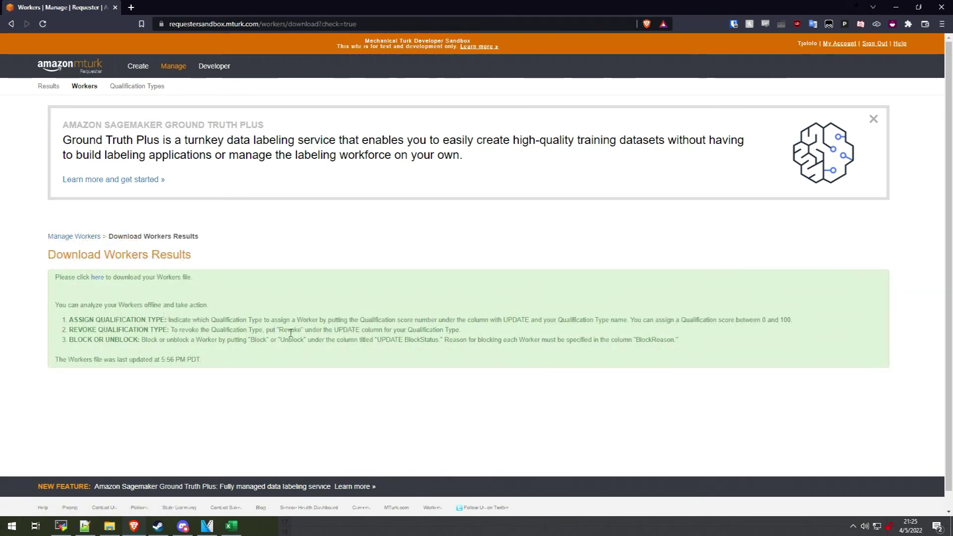
{"action": "left_click_drag", "start_coordinate": [311, 330], "coordinate": [414, 332]}
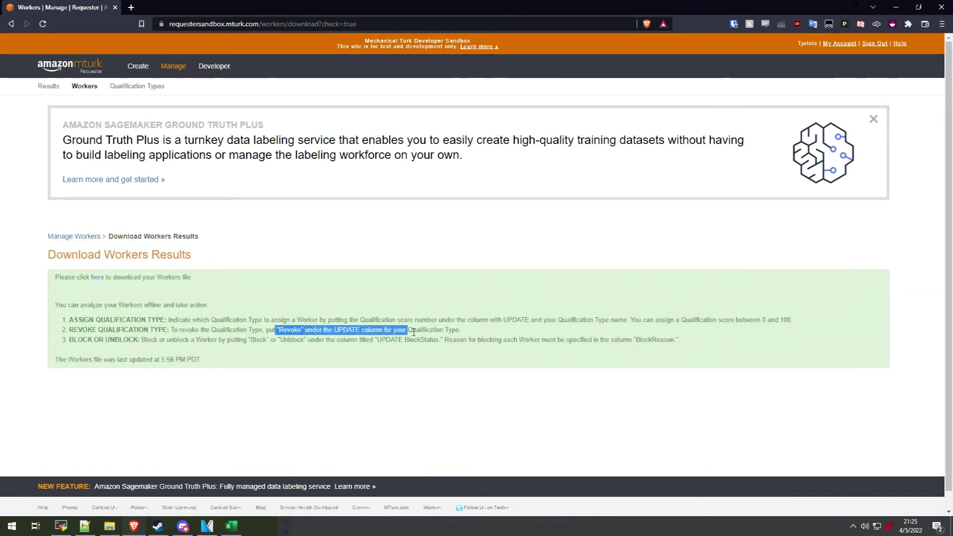
{"action": "left_click", "coordinate": [231, 526]}
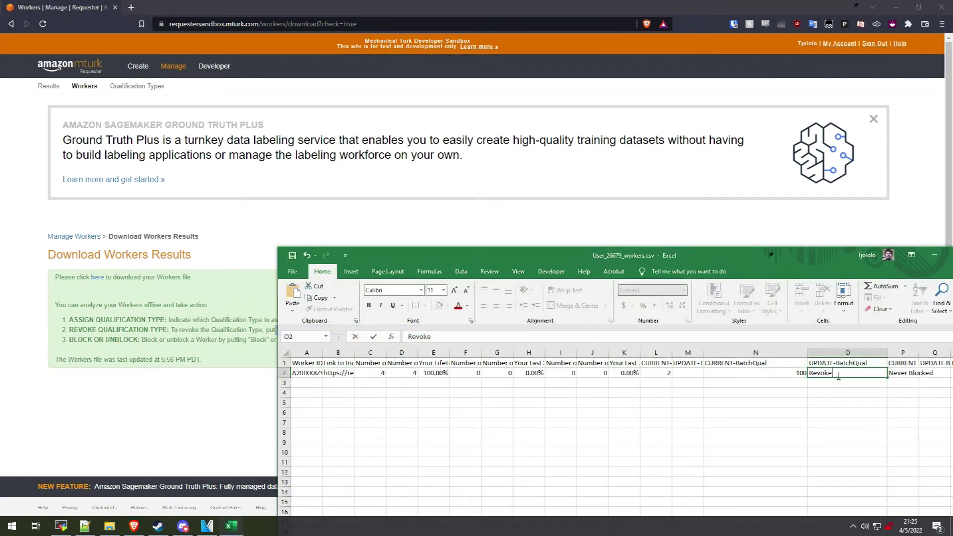
- Save the workers file keeping CSV format and close Excel
{"action": "left_click", "coordinate": [291, 256]}
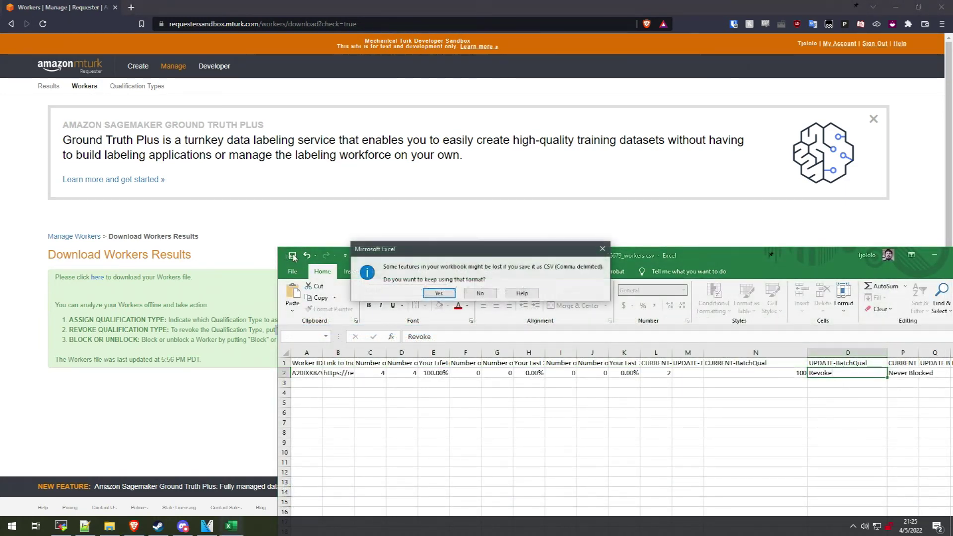
{"action": "left_click", "coordinate": [439, 294]}
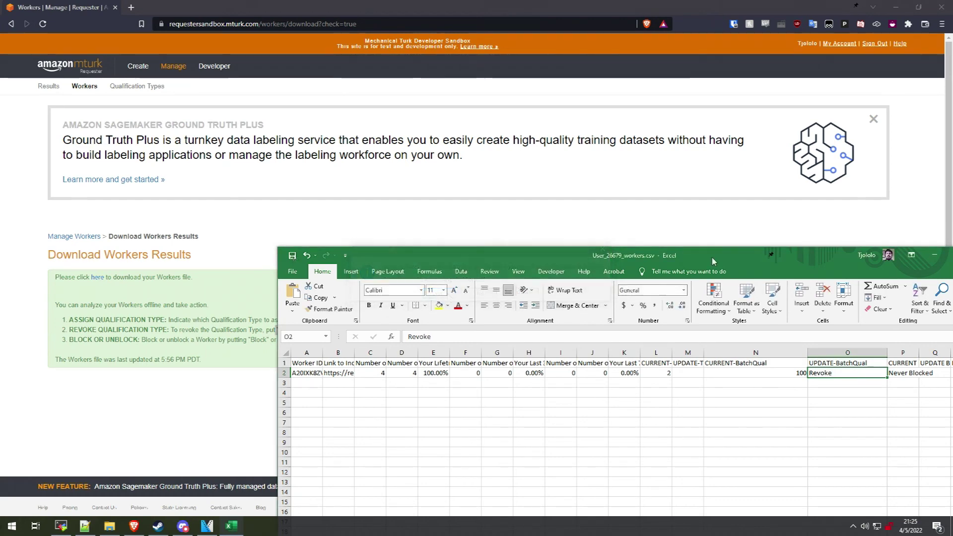
{"action": "double_click", "coordinate": [711, 256]}
{"action": "left_click", "coordinate": [747, 240]}
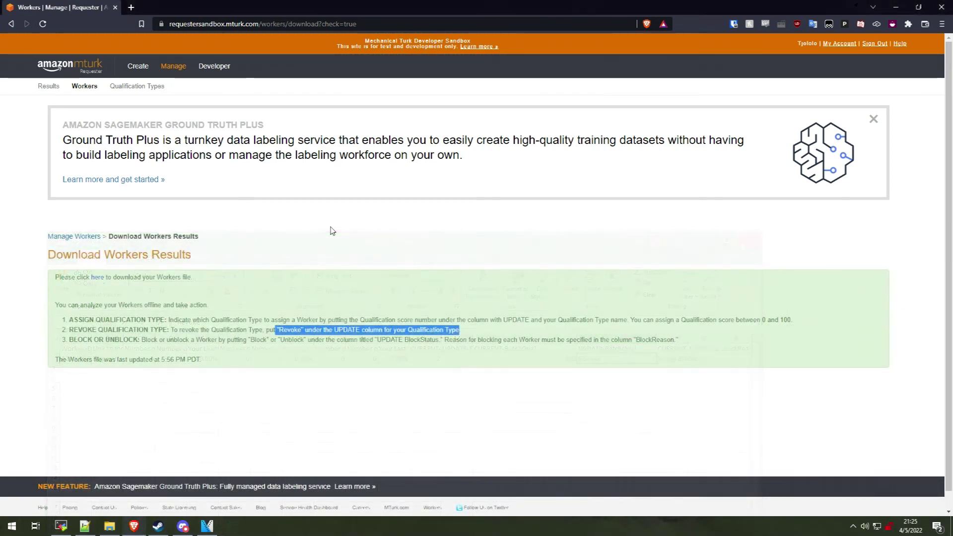
- Upload the edited workers CSV and check its Revoke 1 Qualification summary
{"action": "left_click", "coordinate": [91, 88]}
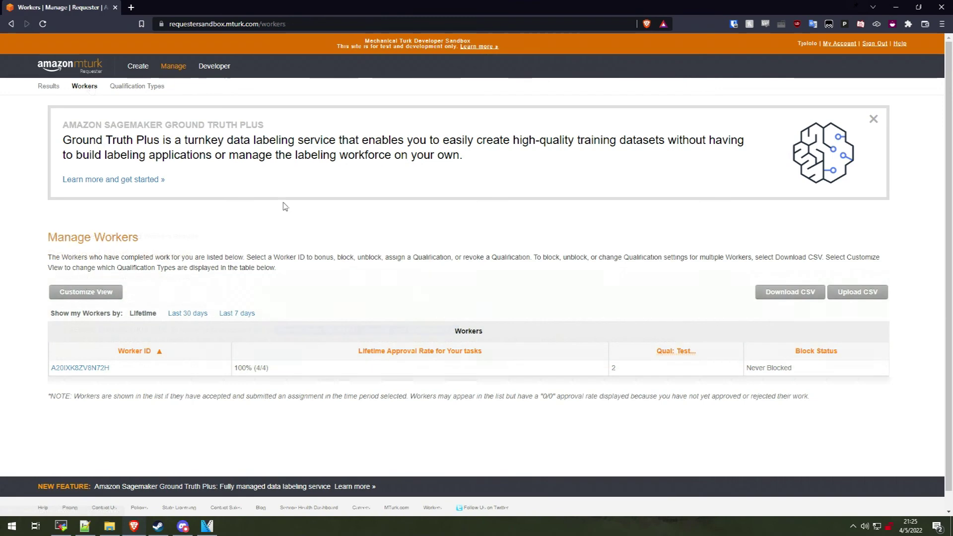
{"action": "left_click", "coordinate": [860, 293]}
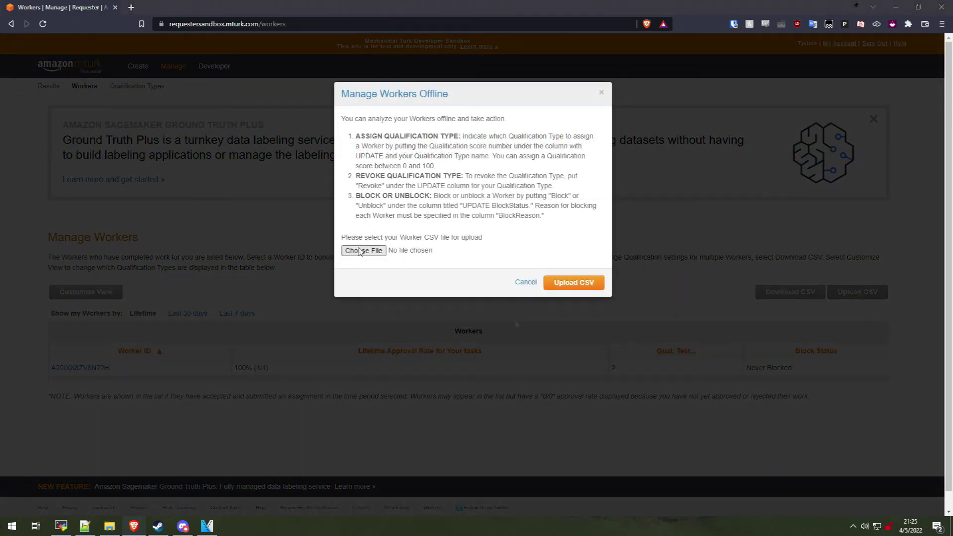
{"action": "left_click", "coordinate": [361, 251]}
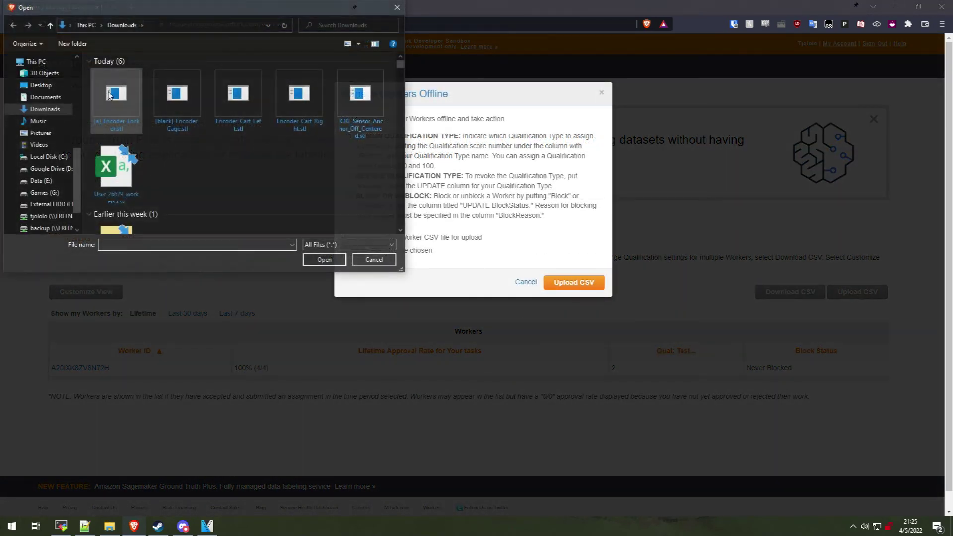
{"action": "double_click", "coordinate": [112, 184]}
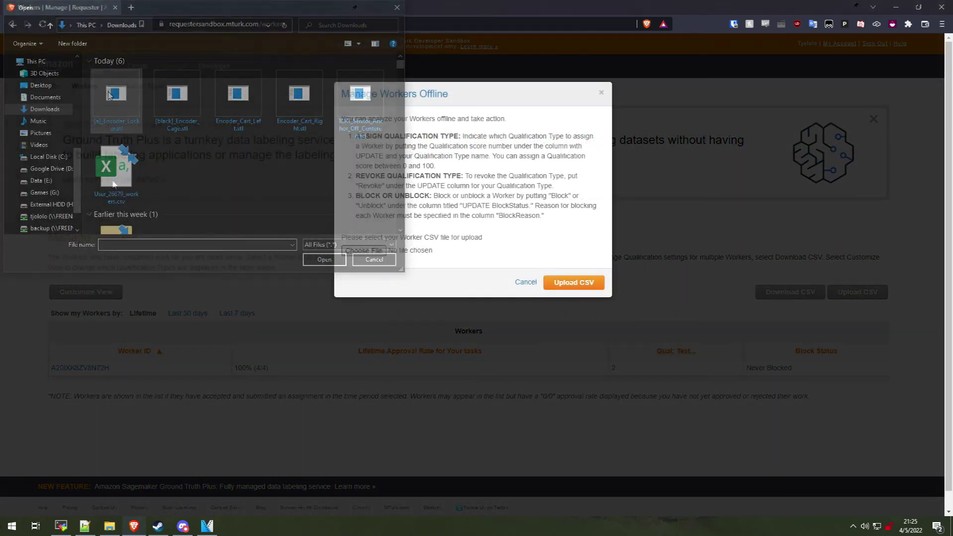
{"action": "left_click", "coordinate": [568, 283]}
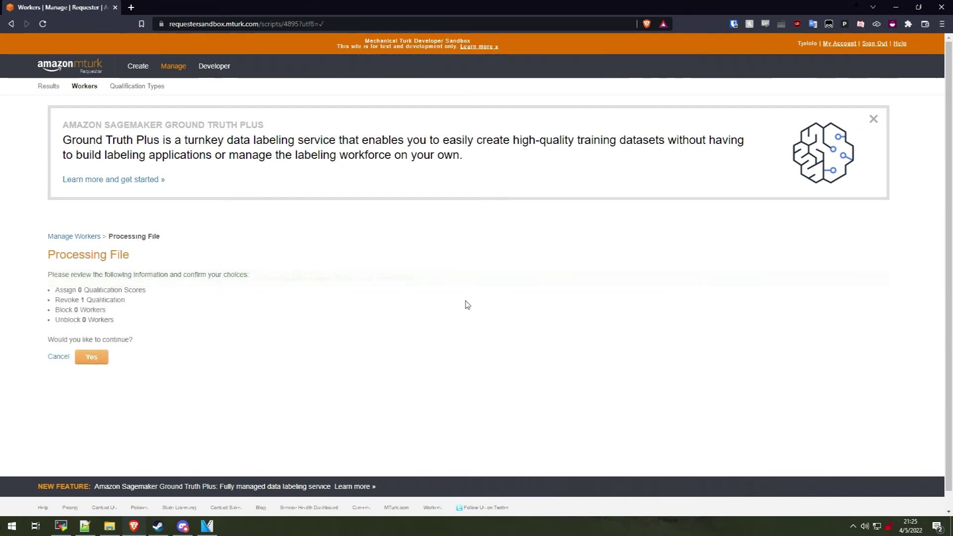
{"action": "left_click_drag", "start_coordinate": [55, 300], "coordinate": [139, 304]}
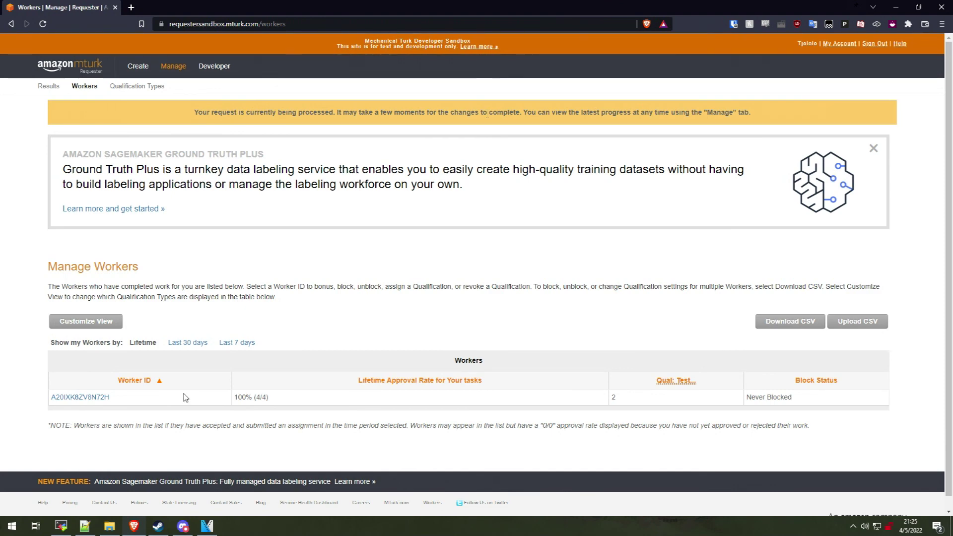
- Open the worker's details page and scroll through their listed qualifications
{"action": "left_click", "coordinate": [82, 398]}
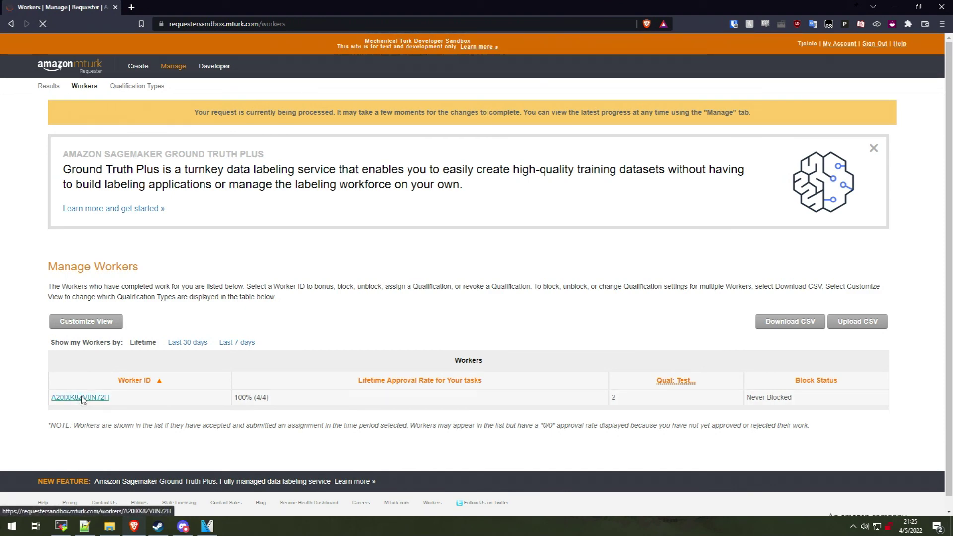
{"action": "scroll", "coordinate": [185, 351], "scroll_direction": "down", "scroll_amount": 2}
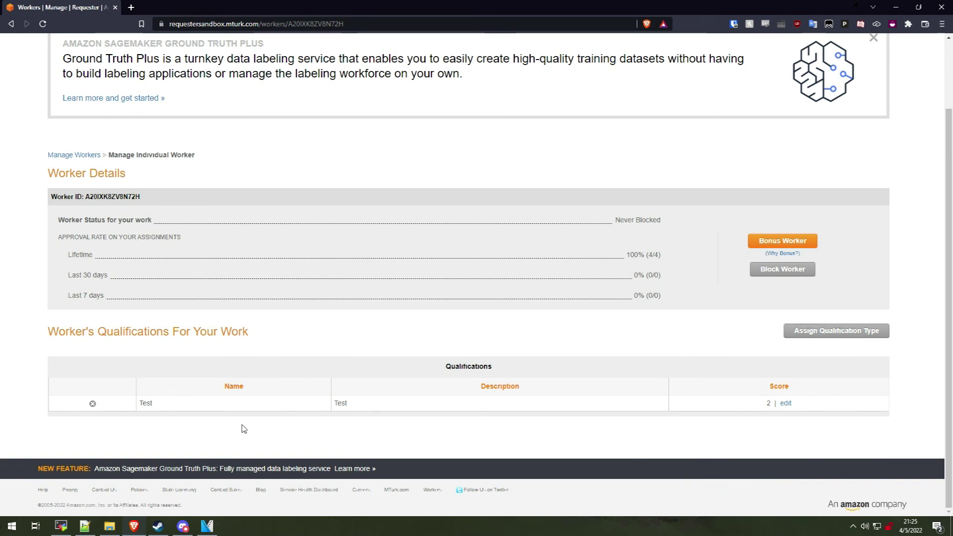
{"action": "scroll", "coordinate": [306, 337], "scroll_direction": "up", "scroll_amount": 2}
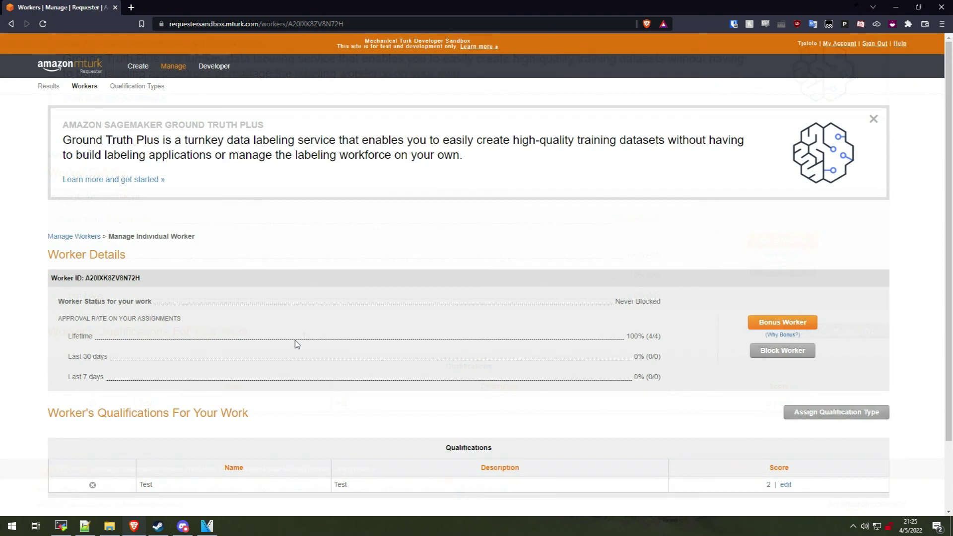